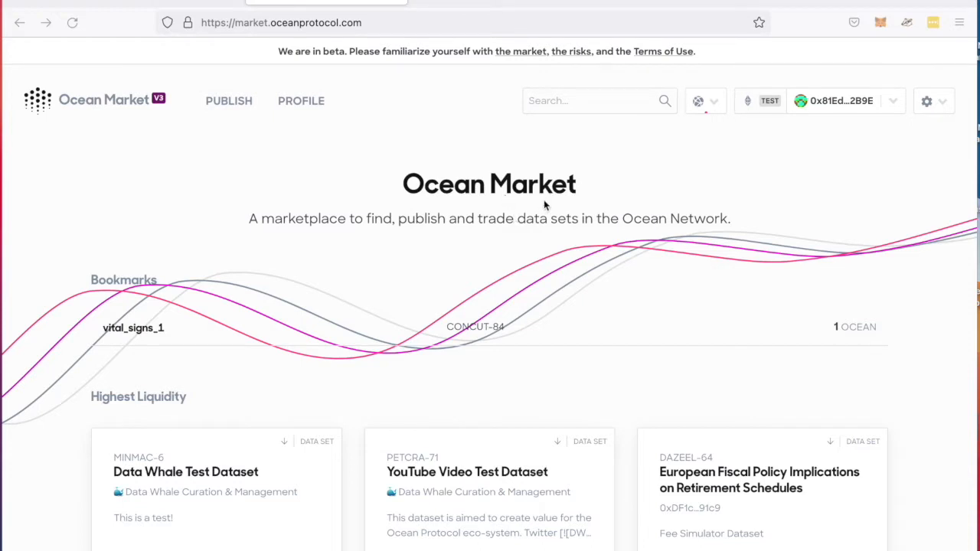
Step: Look over the Ocean101 chapter list on Ocean Academy and check the MetaMask wallet's balance on the Rinkeby Test Network
click(146, 1)
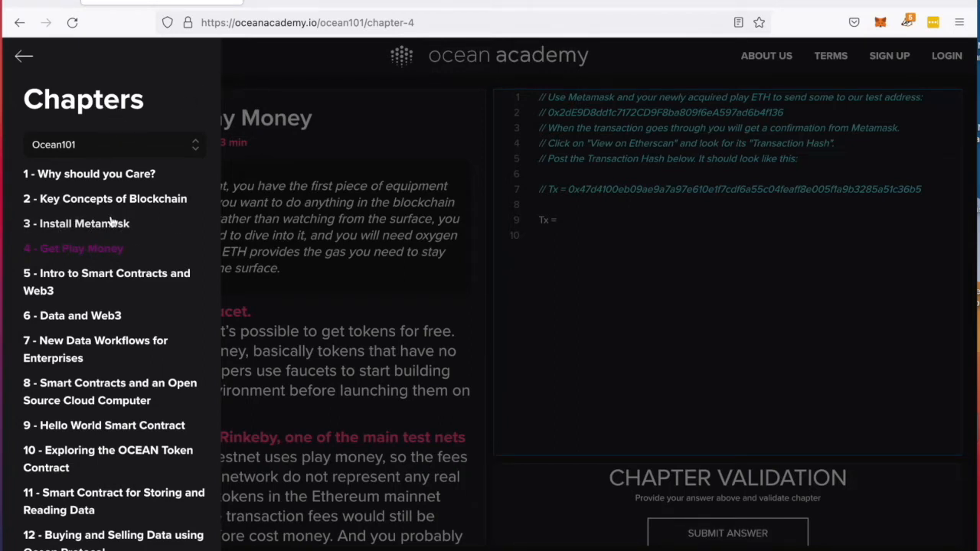
click(883, 22)
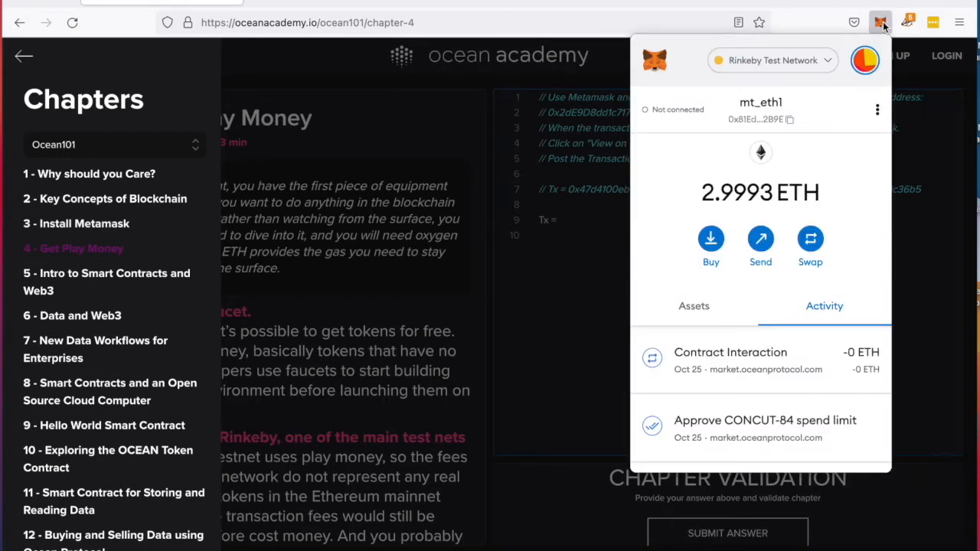
click(882, 22)
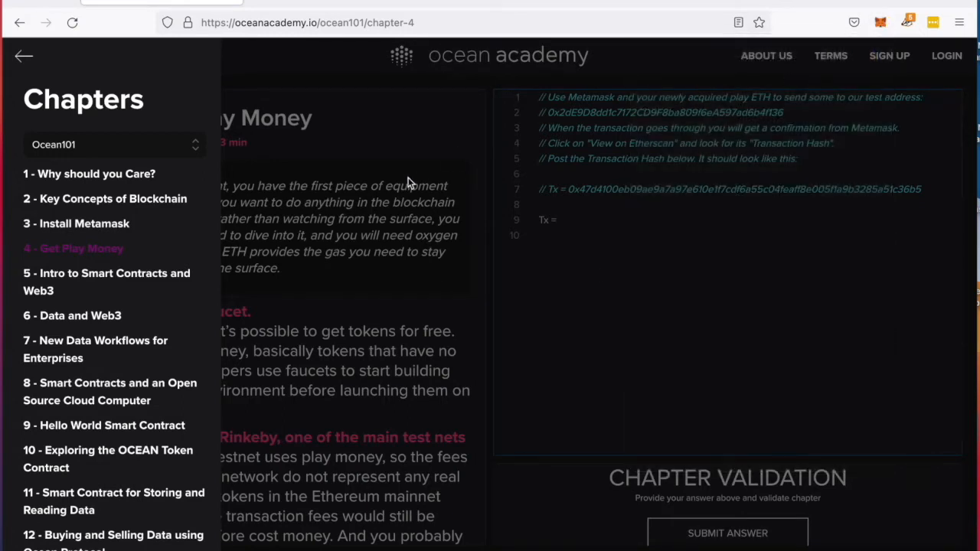
click(109, 256)
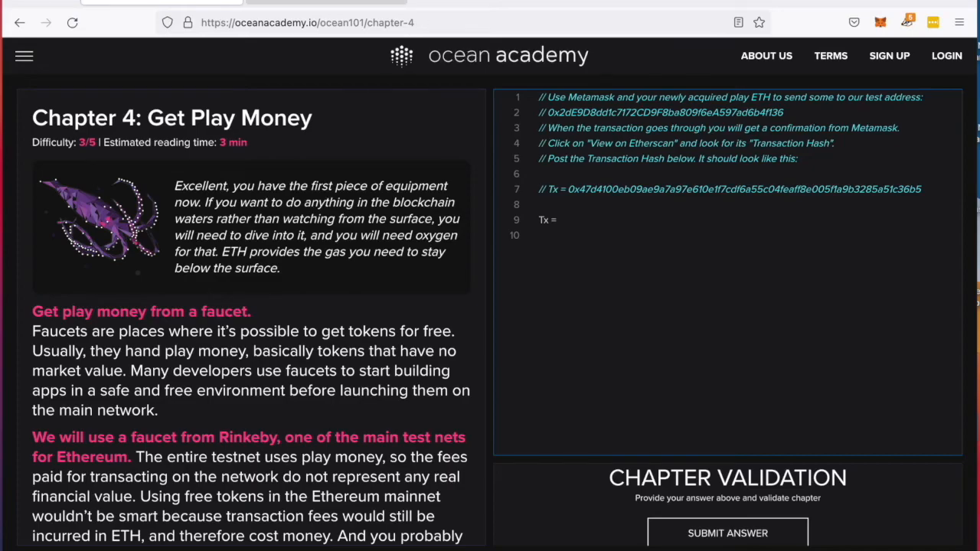
click(326, 2)
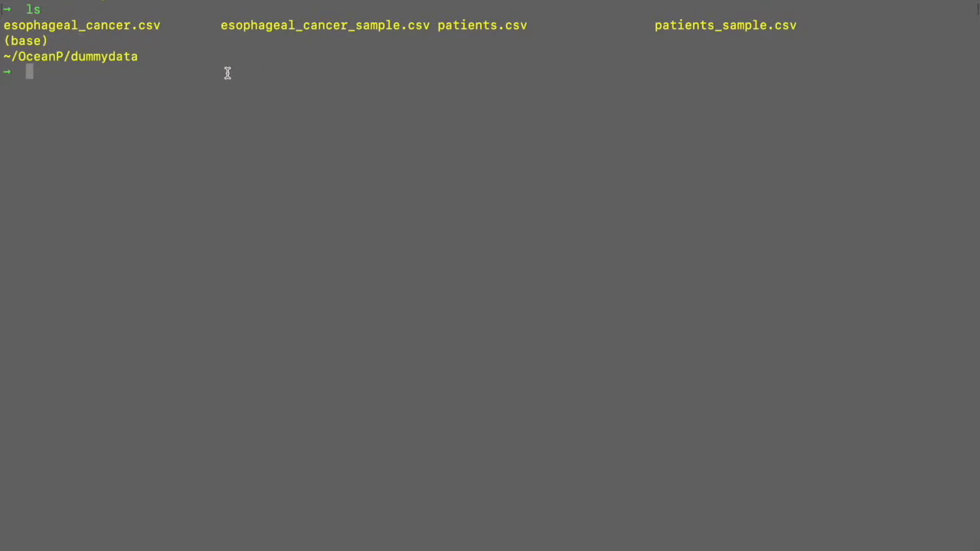
Step: Examine the esoph data table in RStudio and the dummydata CSV files in Terminal and in the Google Drive folder in Firefox
key(ctrl+Up)
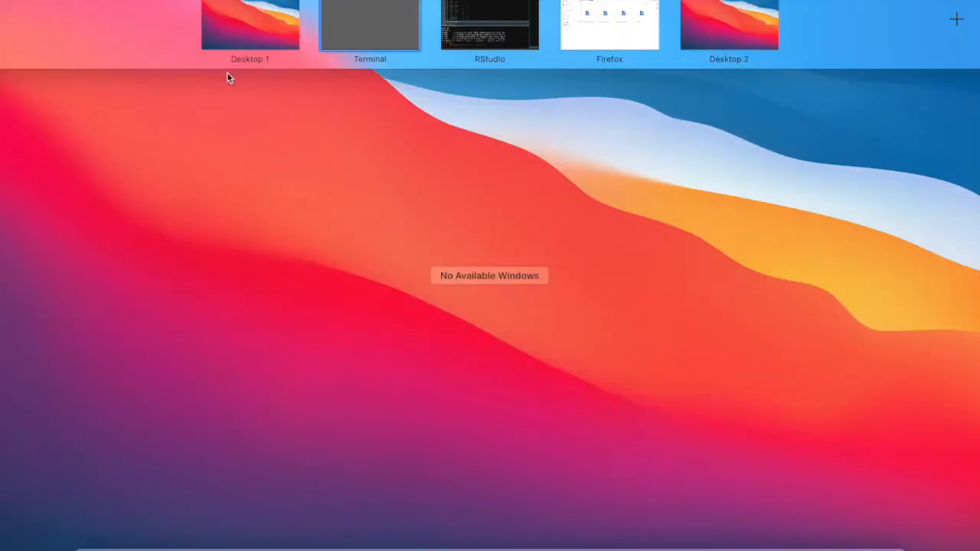
click(483, 26)
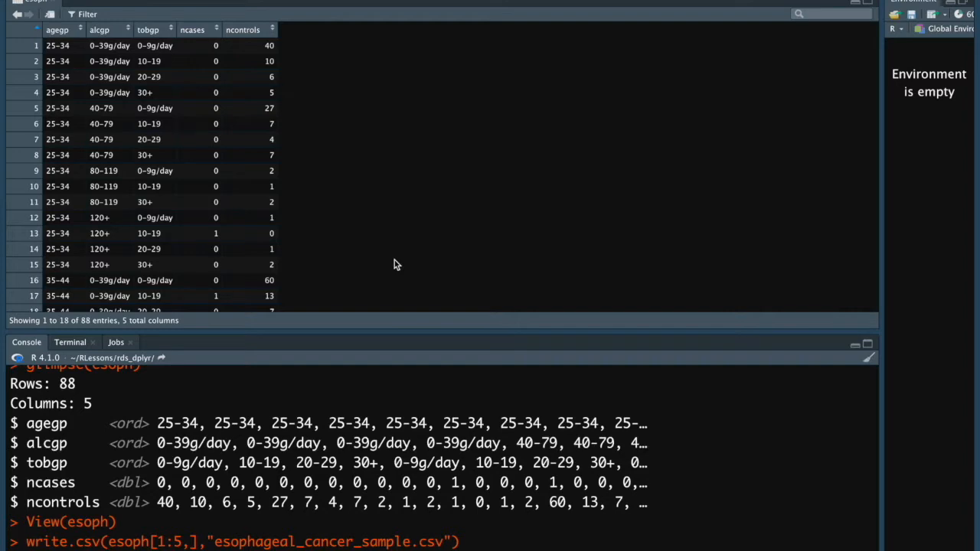
key(ctrl+Up)
click(375, 17)
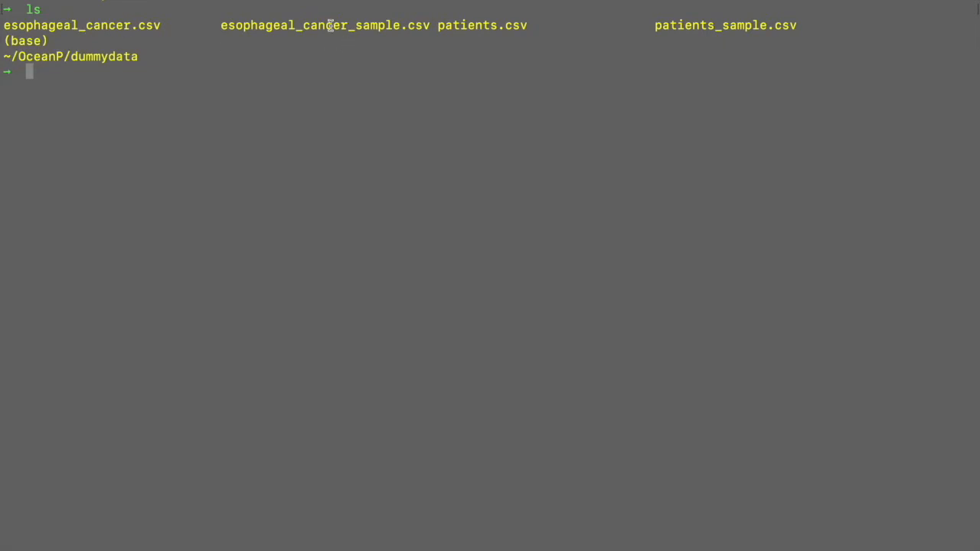
key(ctrl+Up)
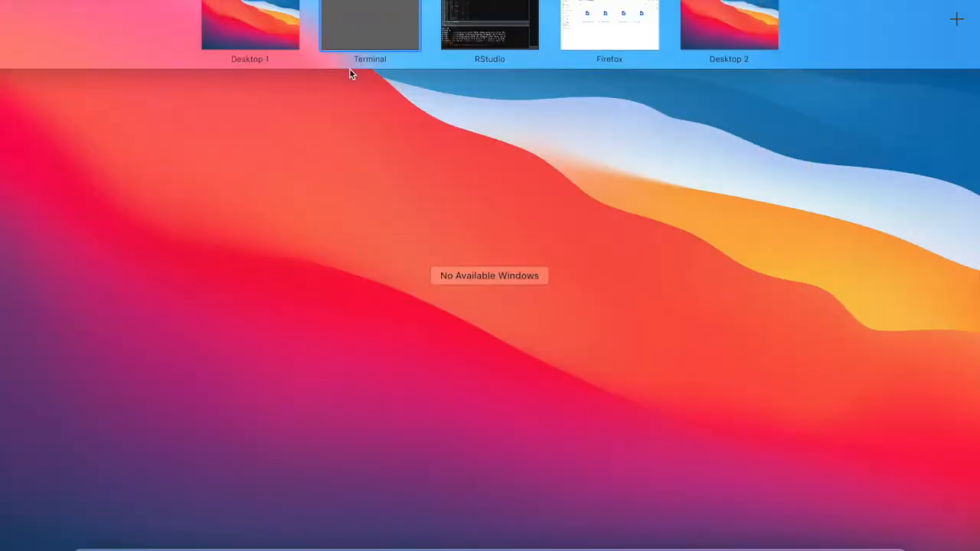
click(612, 30)
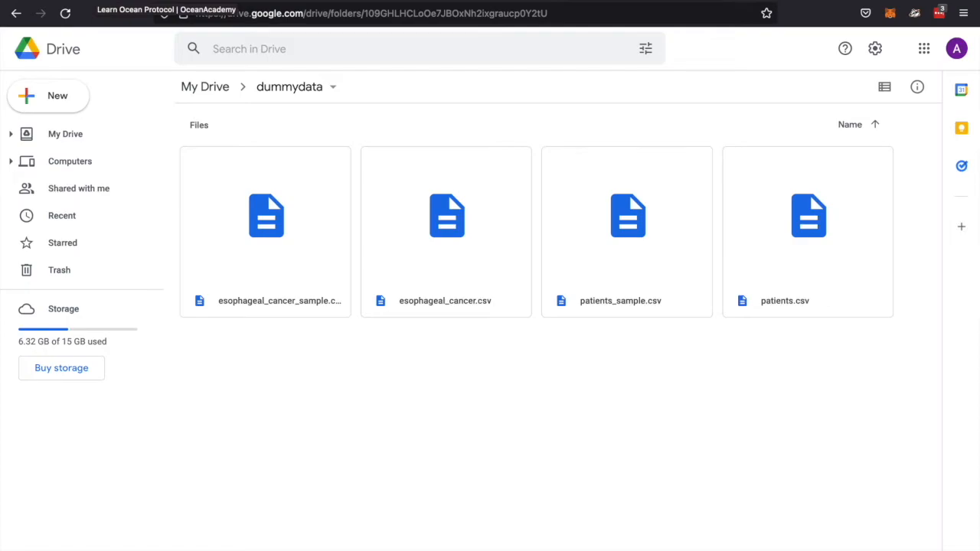
Step: Read the Ocean Academy chapter on creating a datatoken, covering the publisher's checklist and the metadata section
click(98, 1)
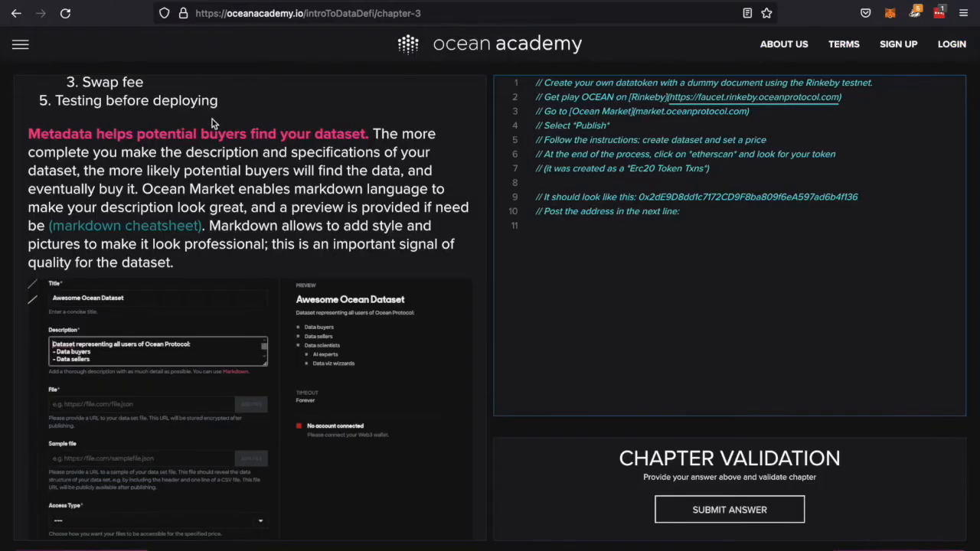
scroll(247, 160, up, 2)
scroll(247, 160, up, 10)
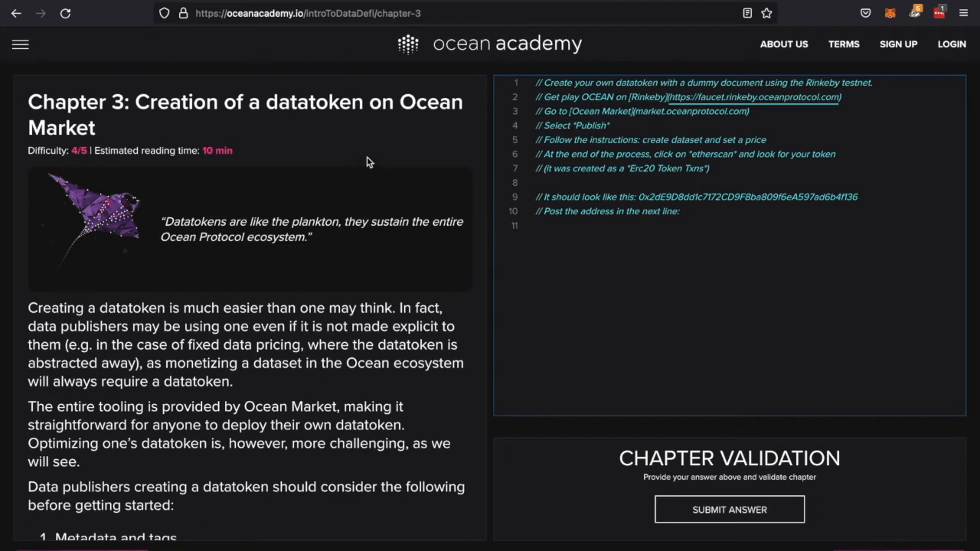
scroll(367, 162, down, 5)
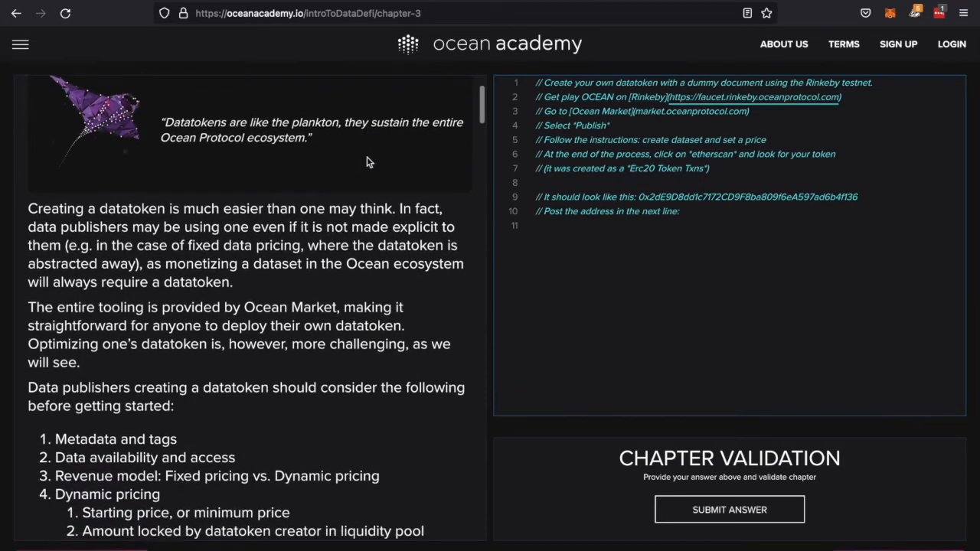
scroll(367, 162, down, 3)
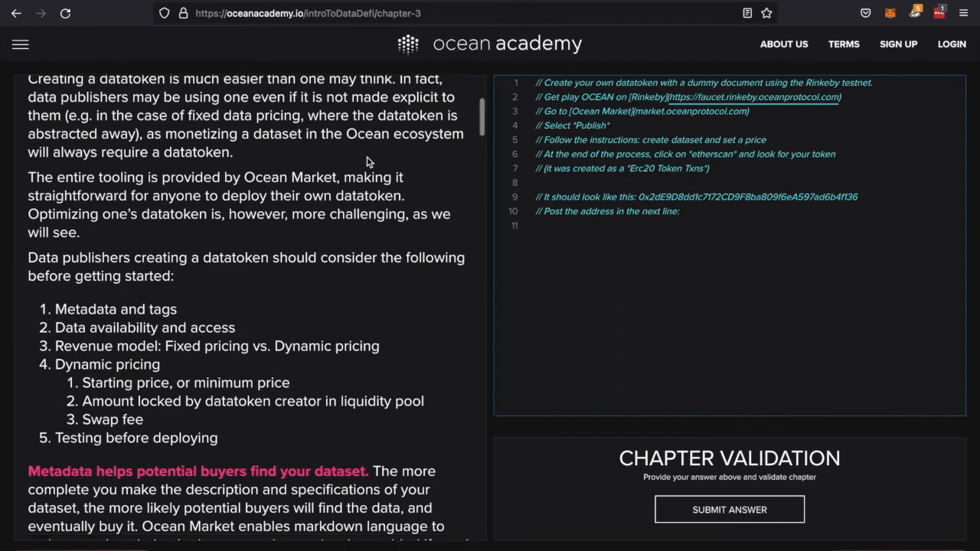
scroll(367, 162, down, 1)
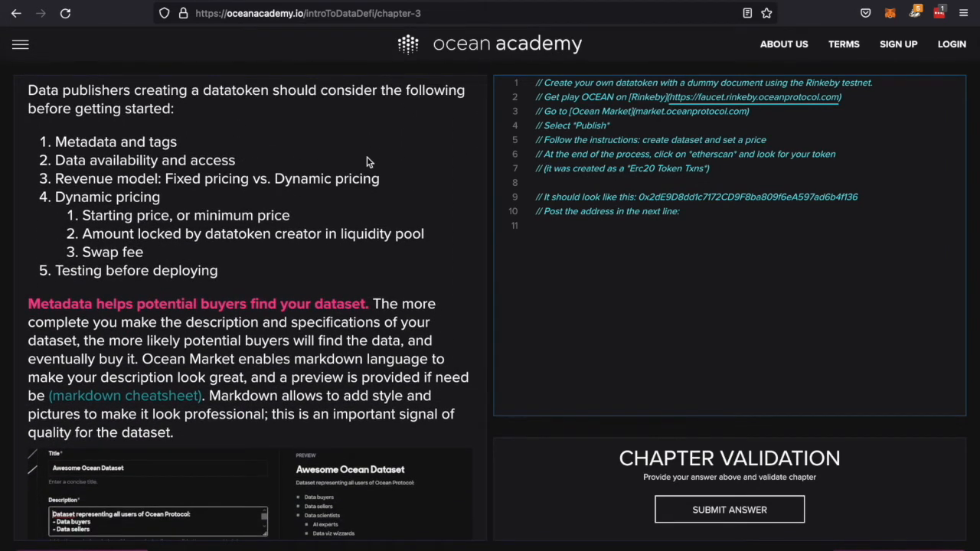
scroll(367, 162, down, 5)
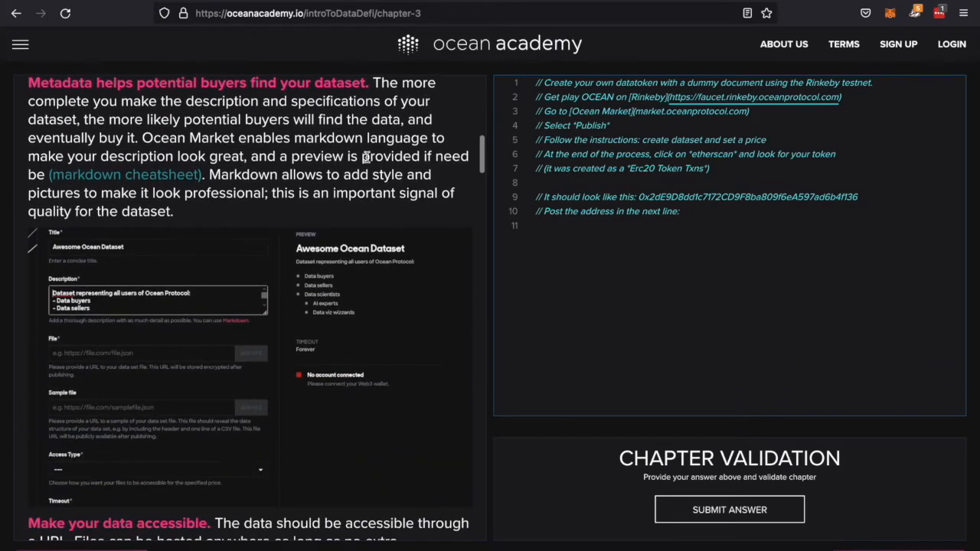
scroll(366, 157, up, 3)
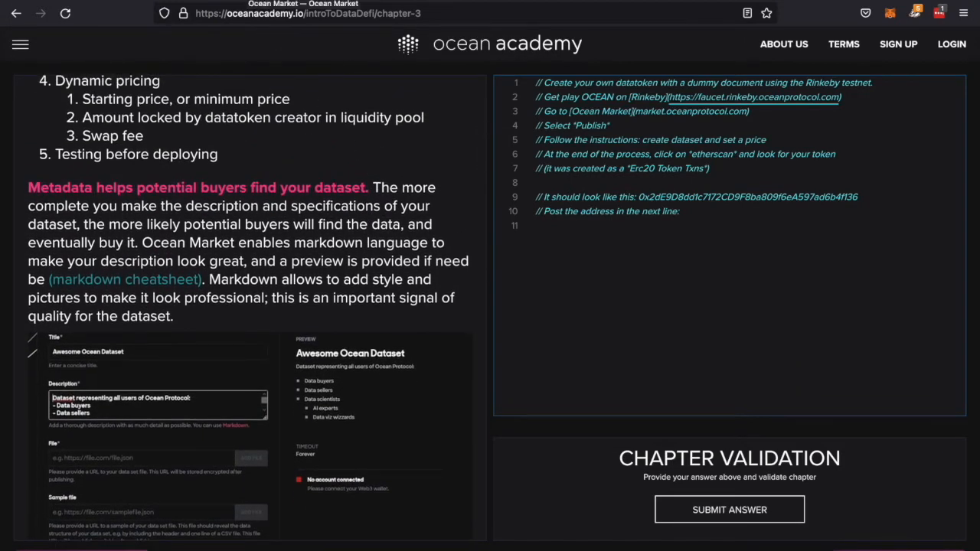
Step: Go to Ocean Market and check the list of sites connected to the MetaMask wallet account
click(246, 1)
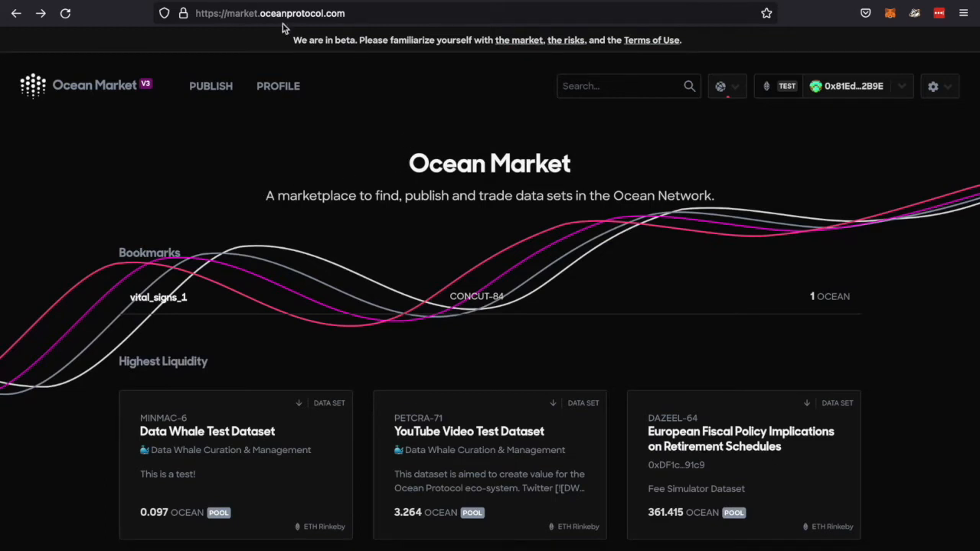
click(890, 14)
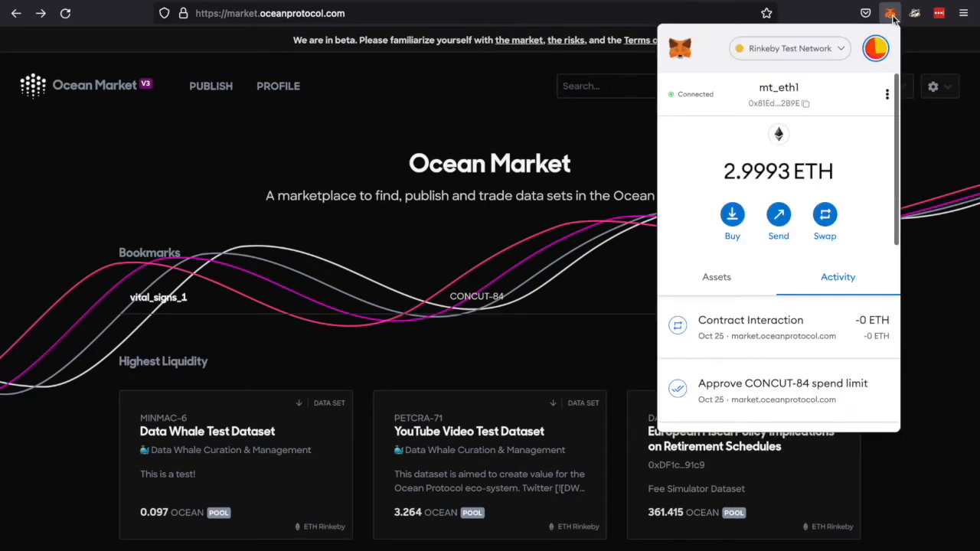
click(887, 97)
click(840, 213)
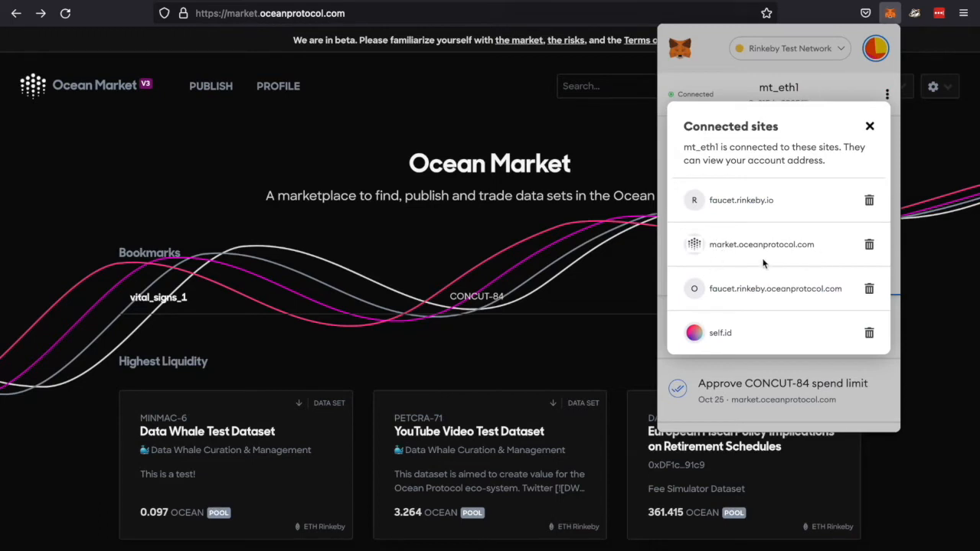
click(870, 126)
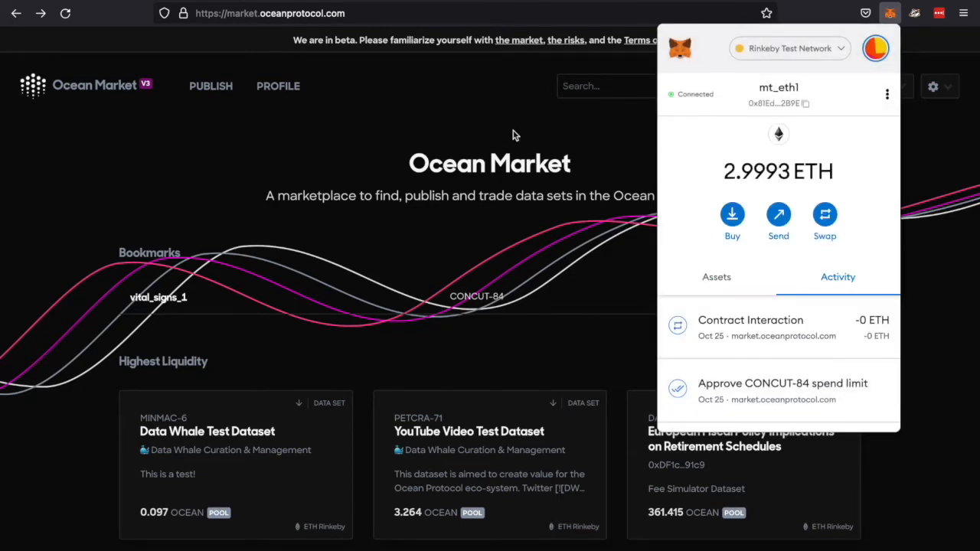
click(891, 15)
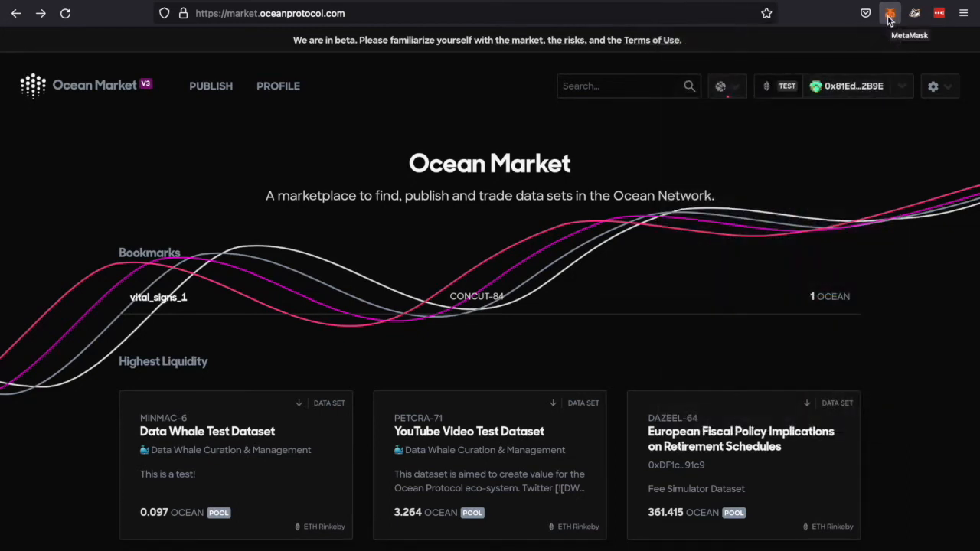
Step: Open Ocean Market's publishing form for a data set and set the title to vital_signs_2
click(206, 90)
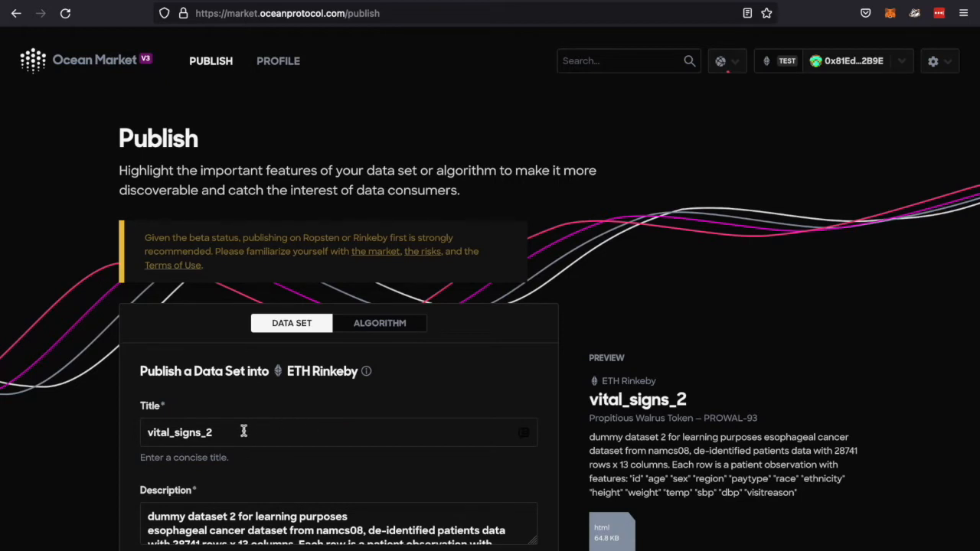
scroll(229, 433, down, 1)
click(221, 412)
key(BackSpace)
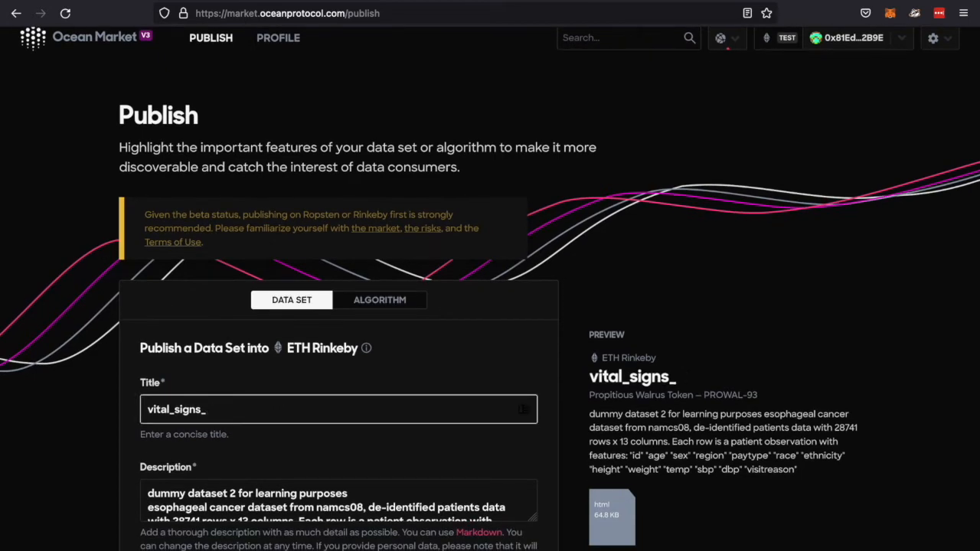
text(2)
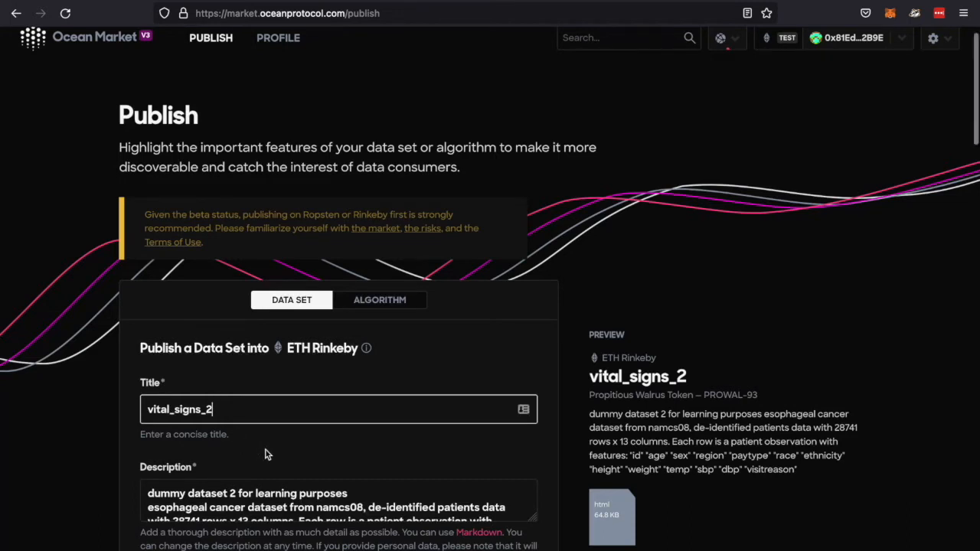
Step: Enlarge the description box and delete "from namcs08" after "esophageal cancer dataset"
scroll(267, 453, down, 2)
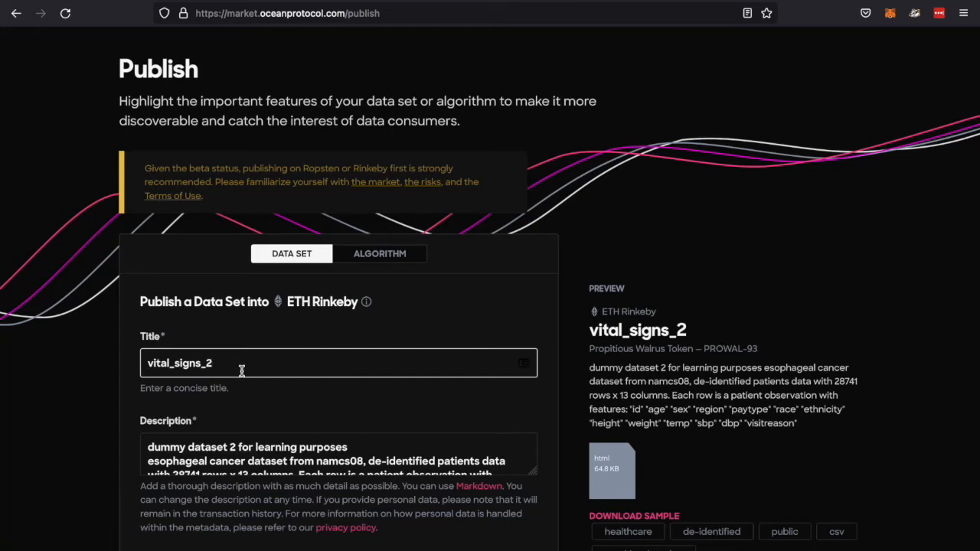
scroll(241, 370, down, 2)
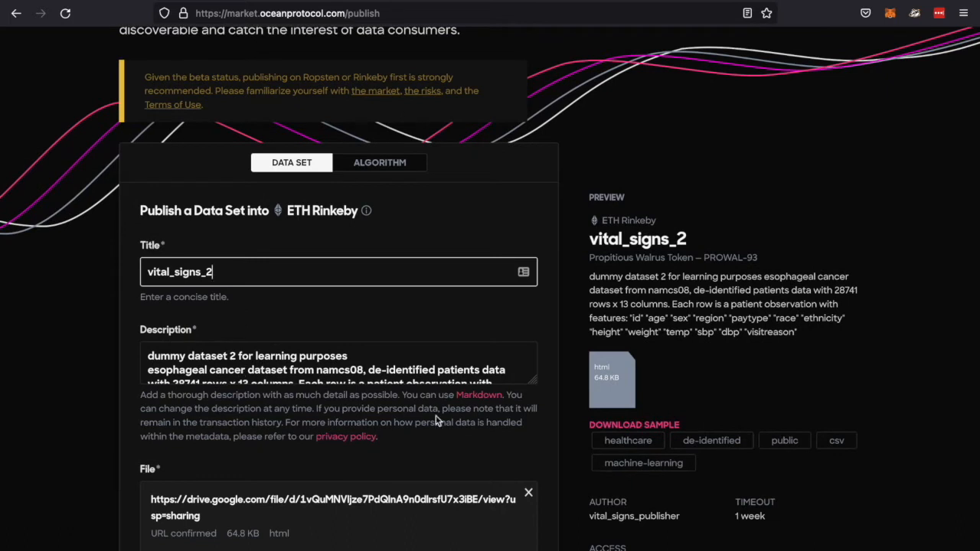
drag(534, 379, 524, 443)
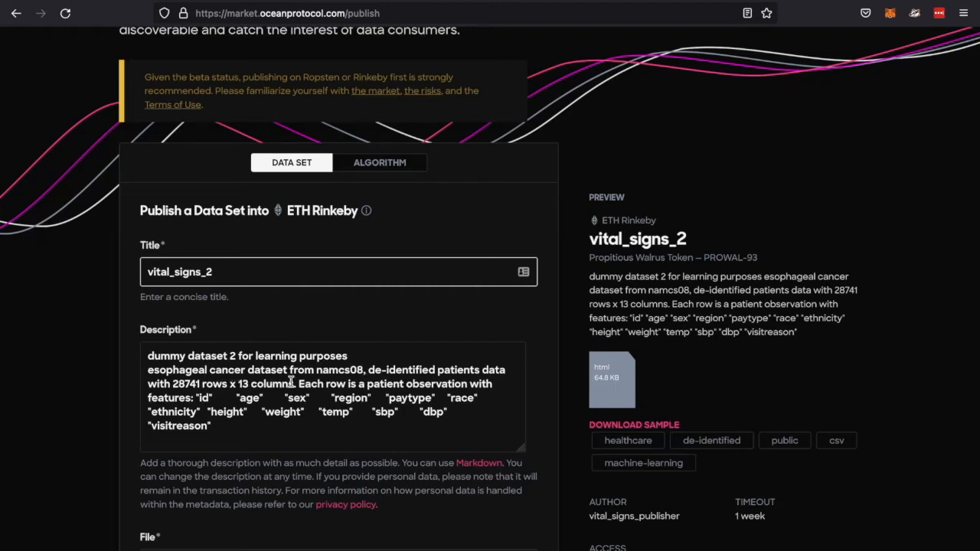
click(363, 372)
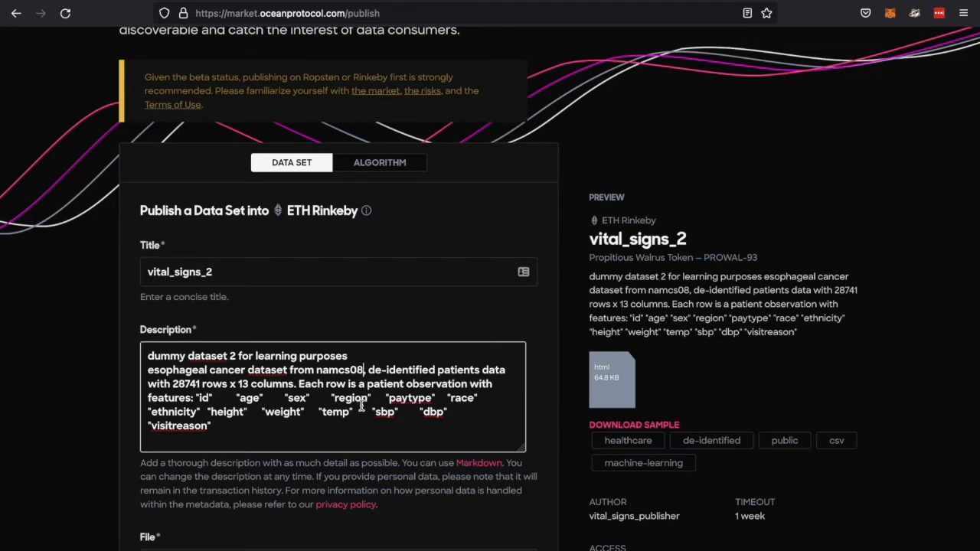
key(BackSpace)
key(BackSpace)
key(BackSpace)
key(BackSpace)
key(BackSpace)
key(BackSpace)
key(BackSpace)
key(BackSpace)
key(BackSpace)
key(BackSpace)
key(BackSpace)
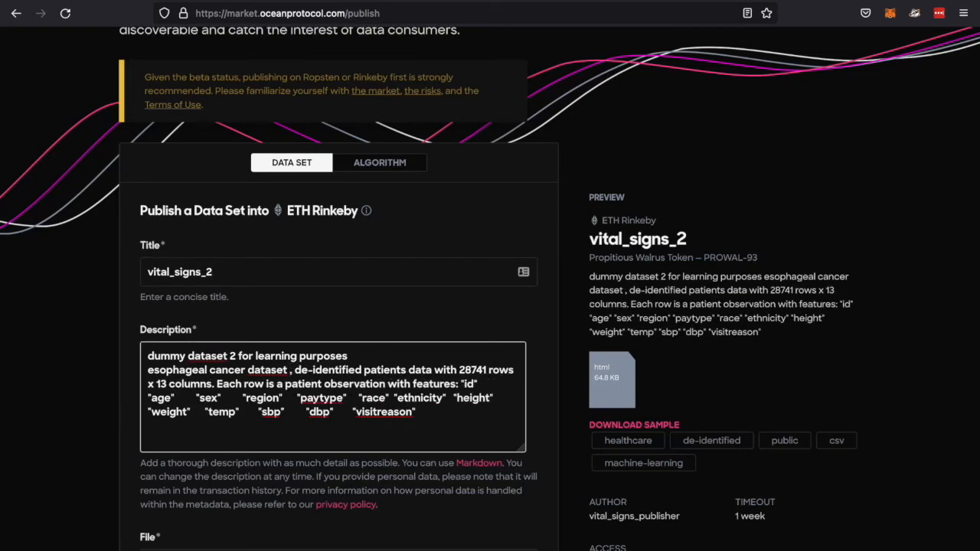
Step: Remove ", de-identified patients data" from the description and set the row count in it to 88
drag(295, 370, 431, 370)
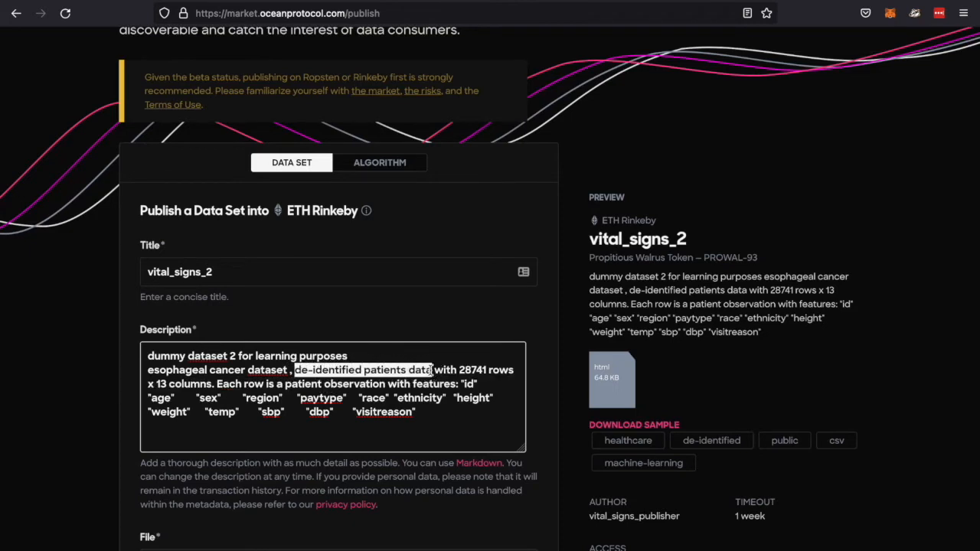
key(BackSpace)
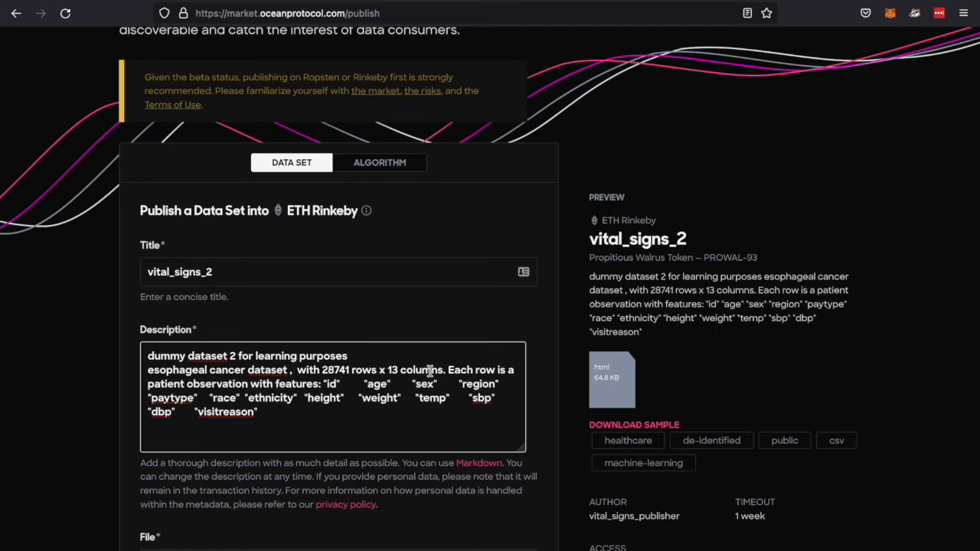
key(BackSpace)
key(BackSpace)
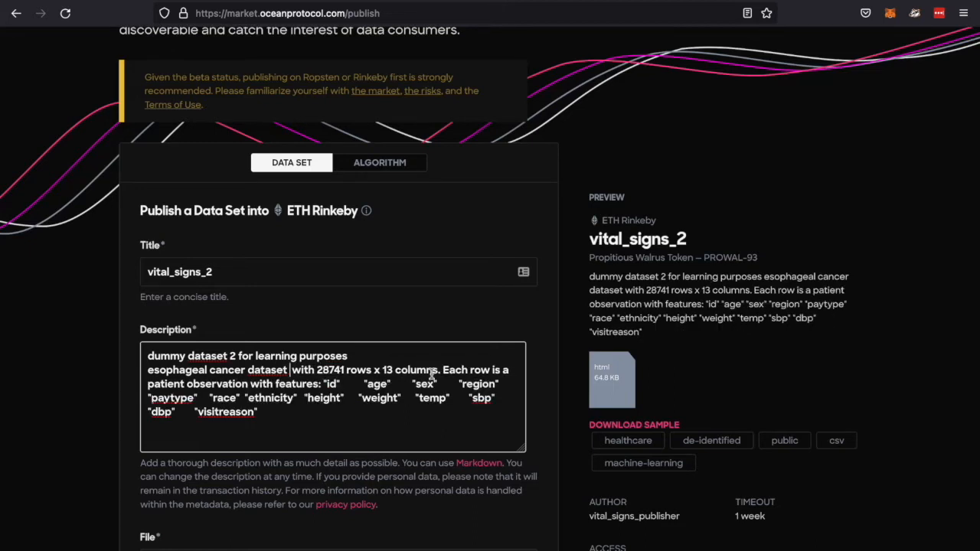
drag(317, 370, 347, 370)
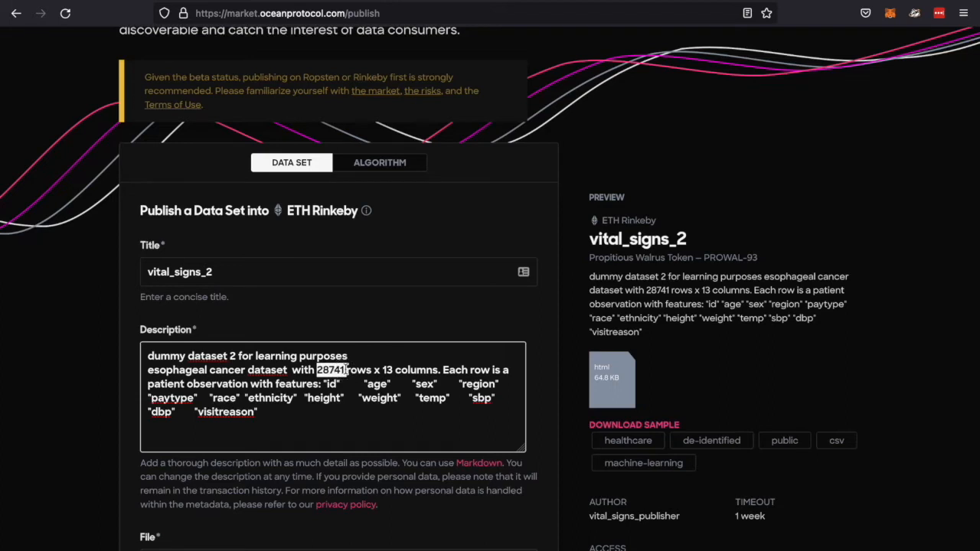
text(88)
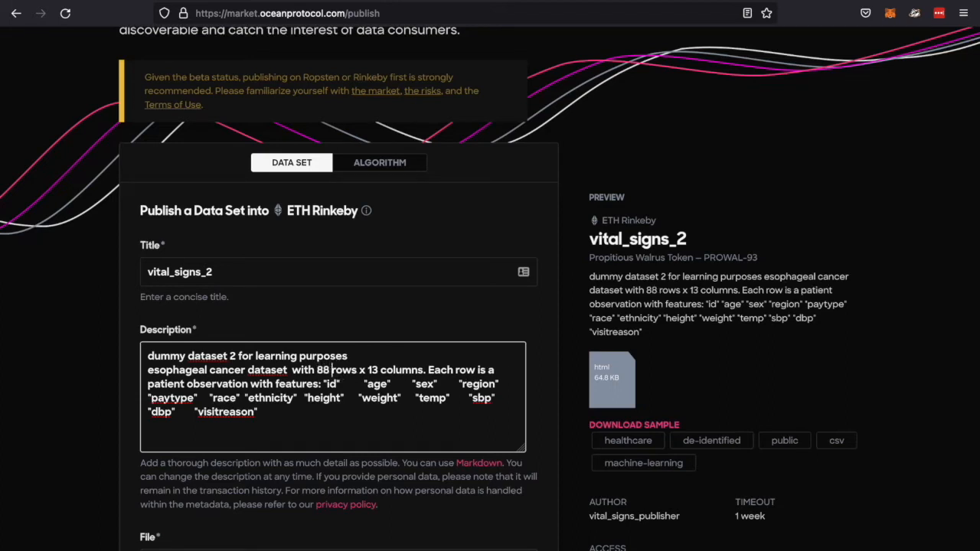
Step: Set the description's column count to 5, delete the sentence listing the patient features, and shrink the description box to fit
double_click(377, 371)
text(5)
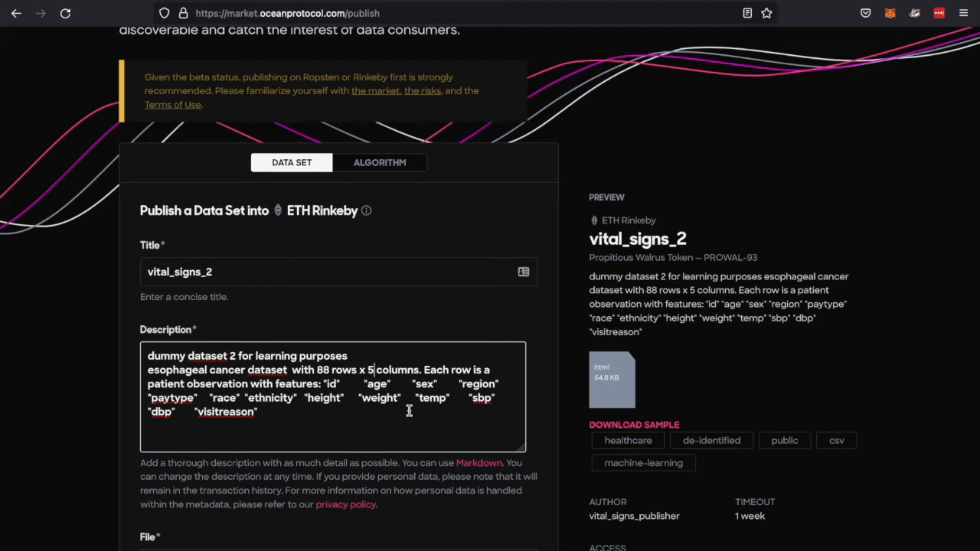
drag(423, 370, 425, 416)
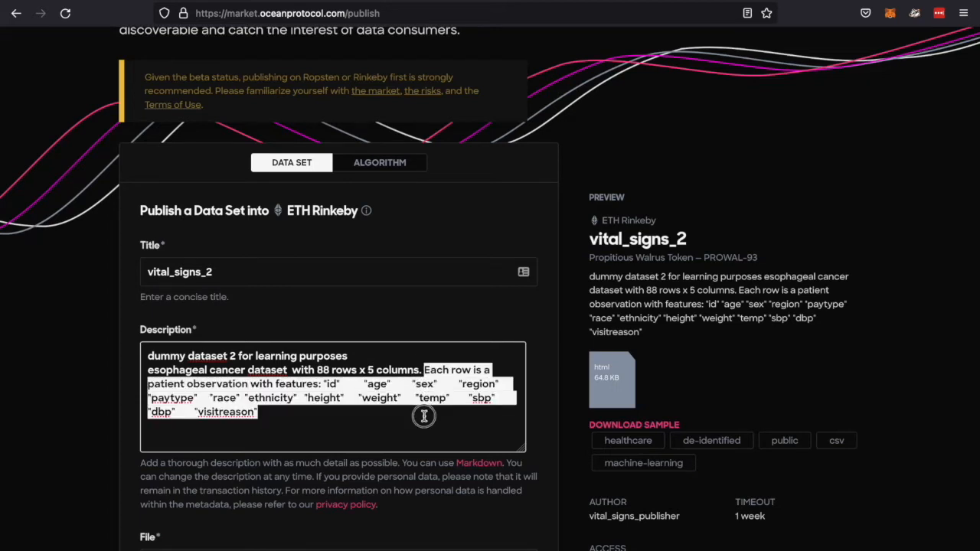
key(BackSpace)
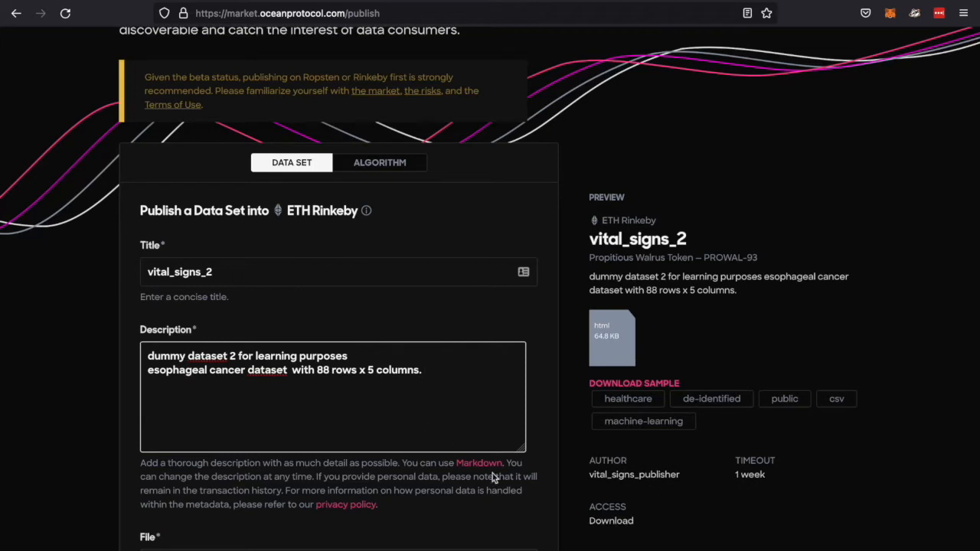
drag(522, 449, 521, 392)
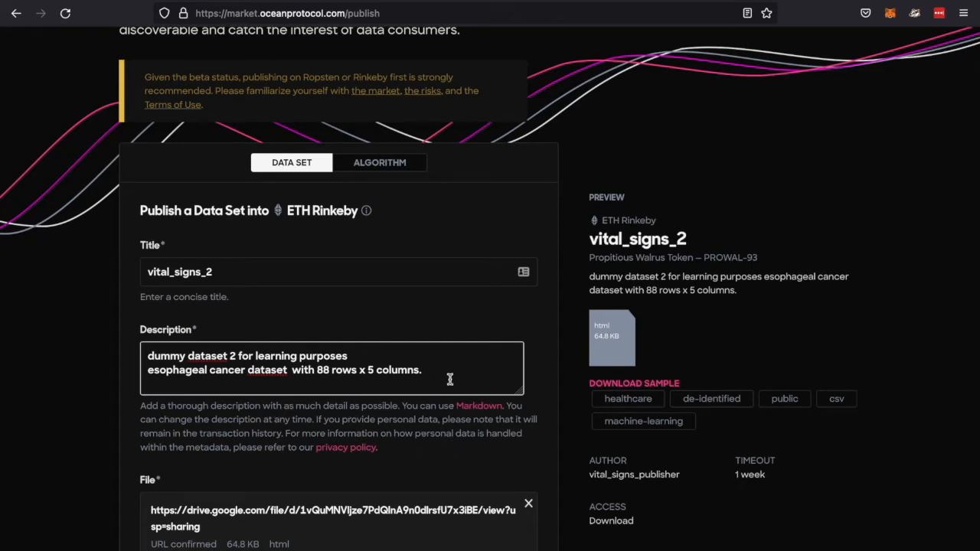
Step: Switch to Google Drive, set esophageal_cancer.csv's link sharing to Anyone with the link, and copy its link
scroll(440, 371, down, 3)
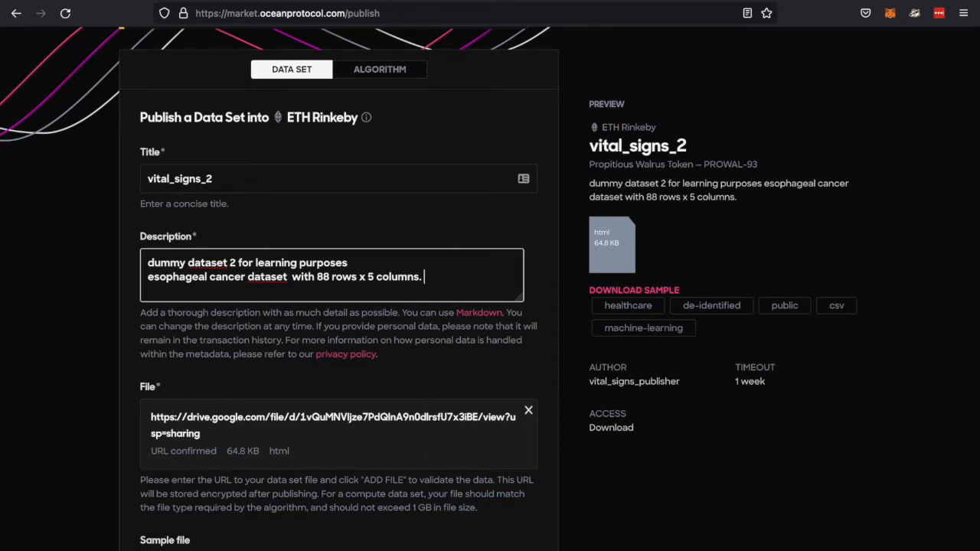
click(413, 1)
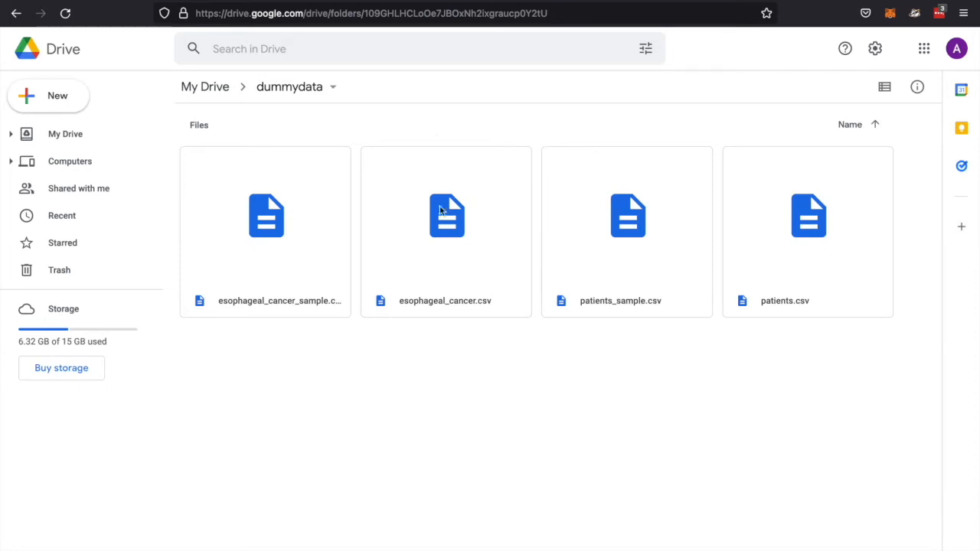
right_click(452, 265)
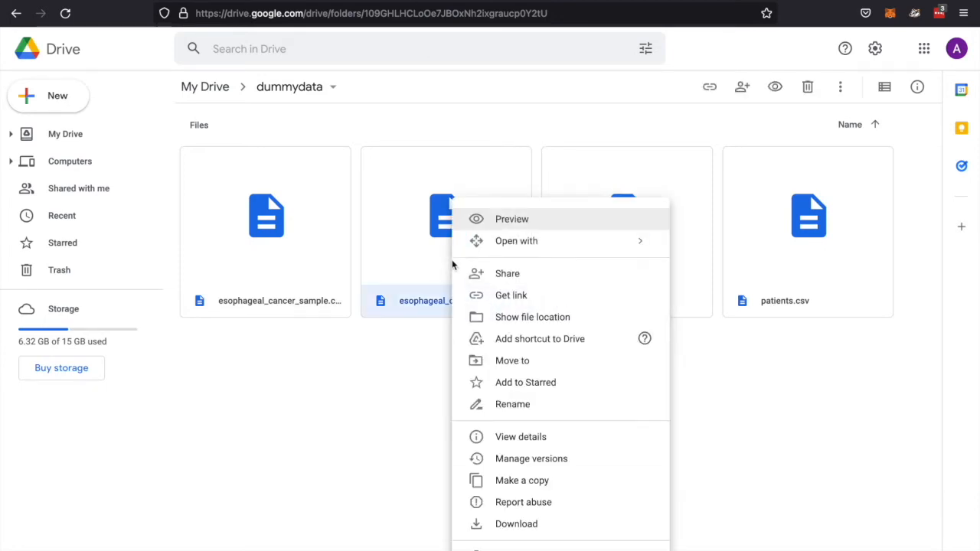
click(522, 297)
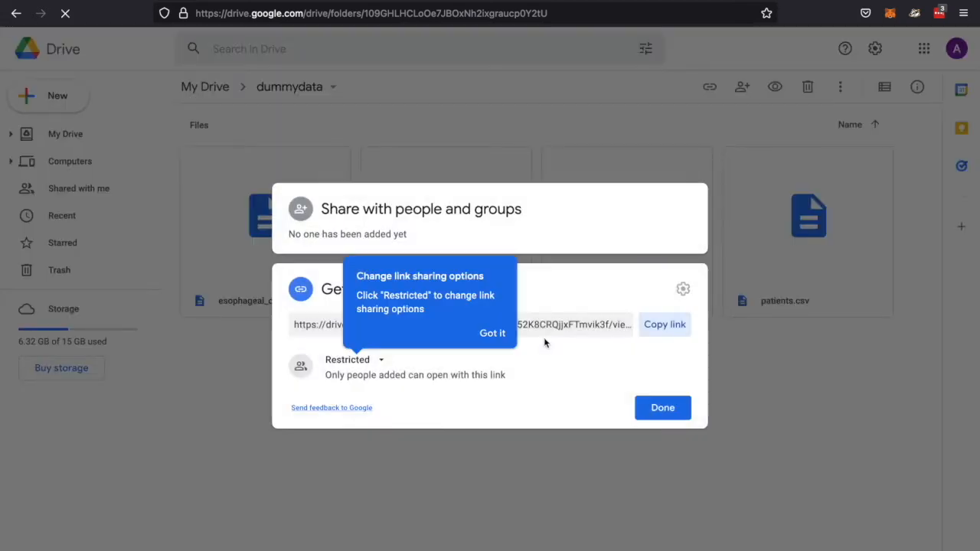
click(494, 337)
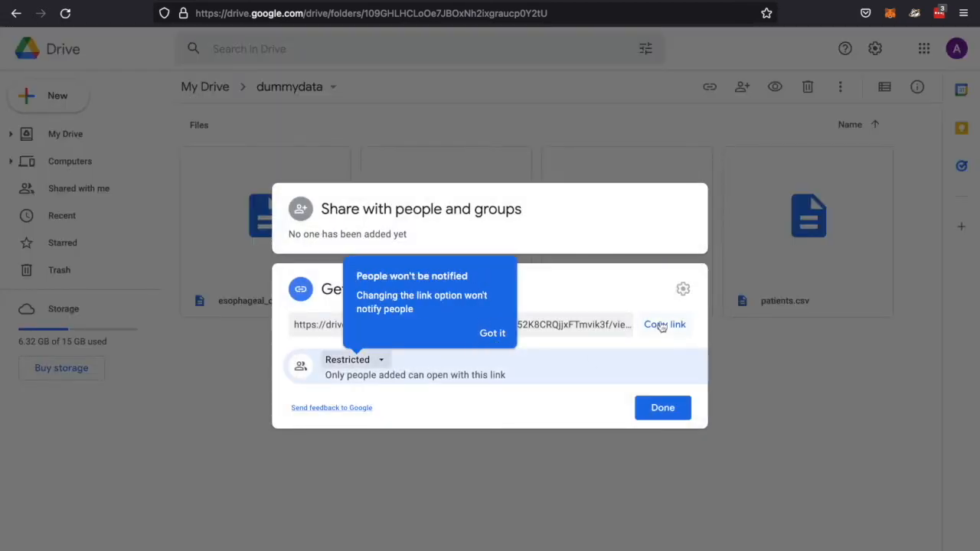
click(494, 337)
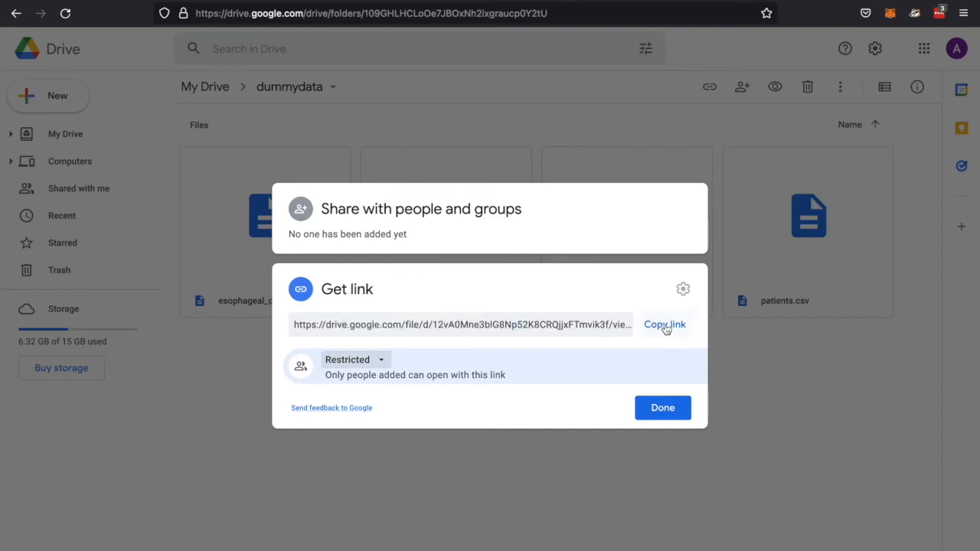
click(384, 363)
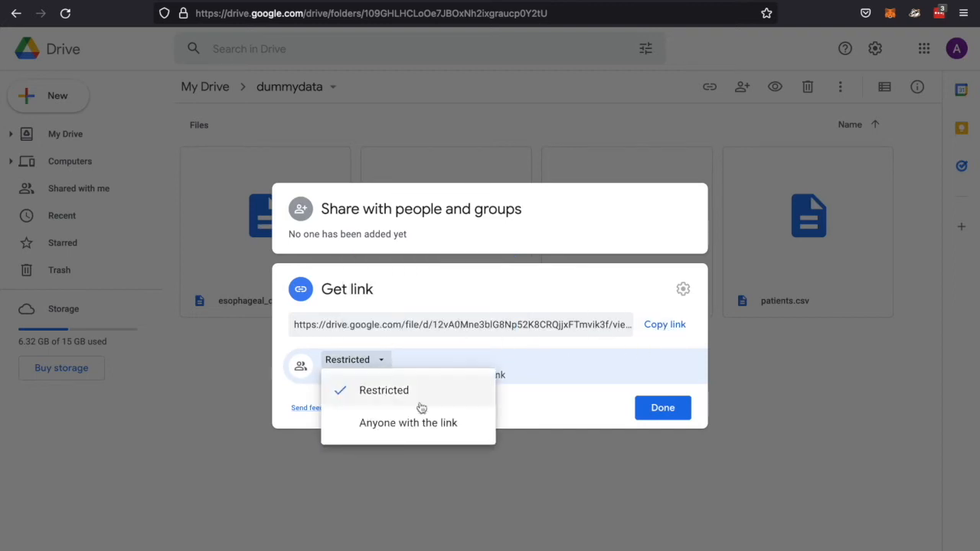
click(443, 429)
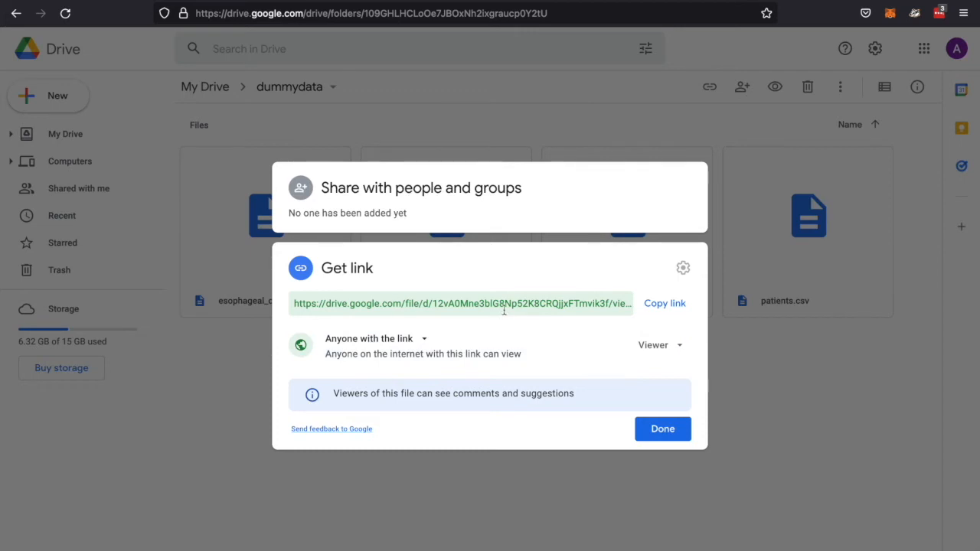
click(675, 310)
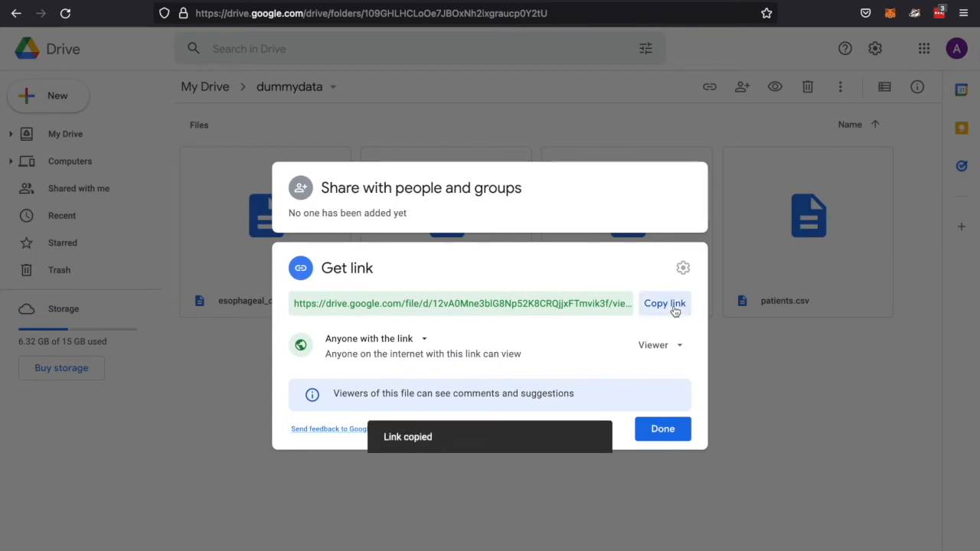
click(668, 430)
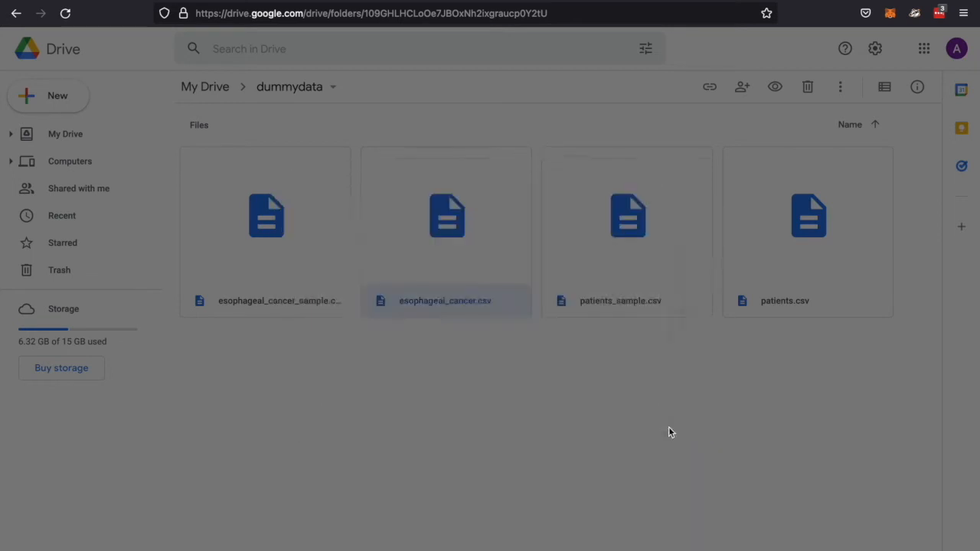
Step: Return to the Ocean Market publishing form and replace the data set's File URL with the copied esophageal_cancer.csv link
click(274, 1)
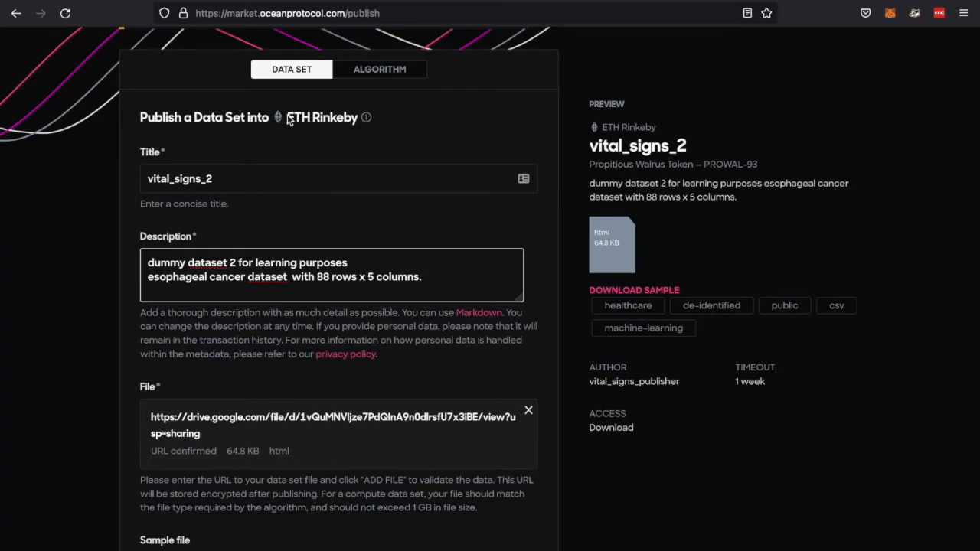
triple_click(274, 416)
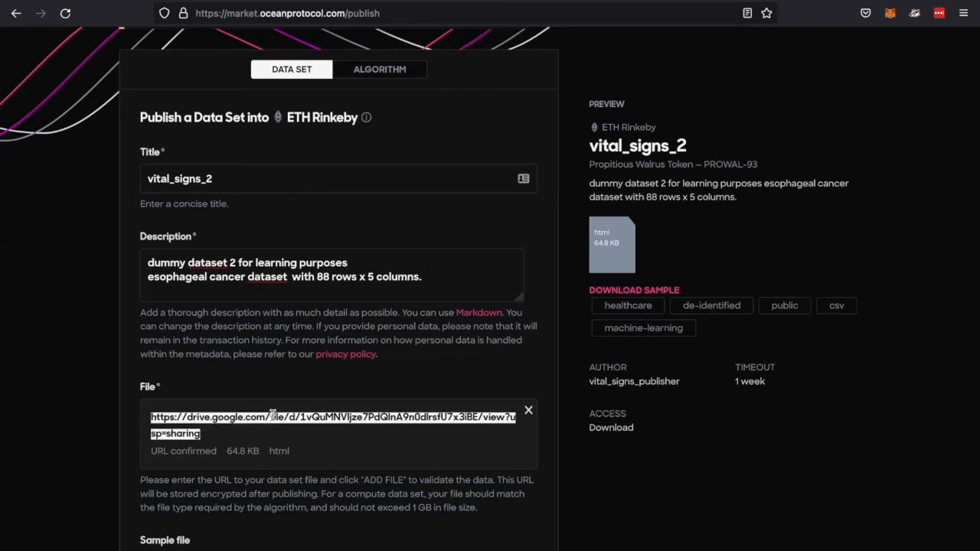
click(219, 440)
drag(215, 439, 138, 407)
click(528, 411)
click(356, 417)
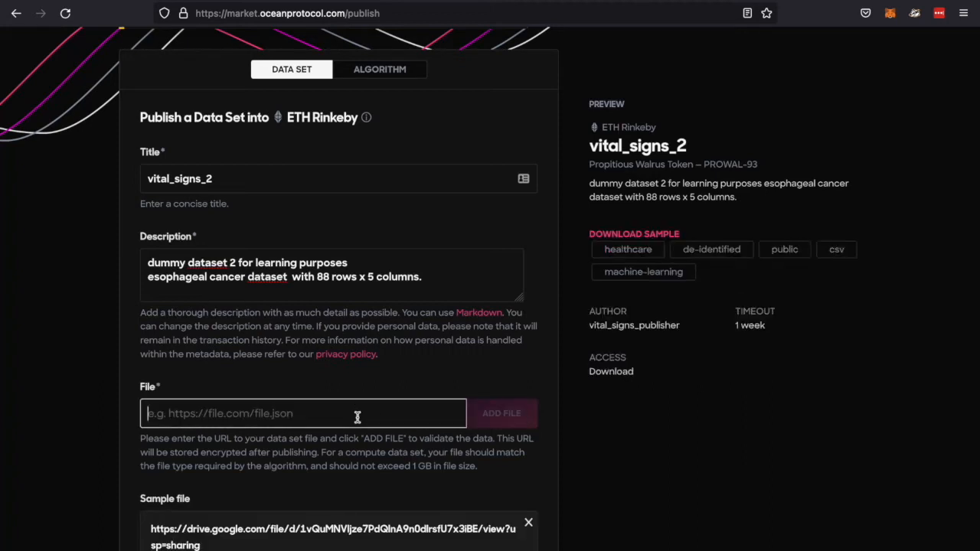
key(ctrl+v)
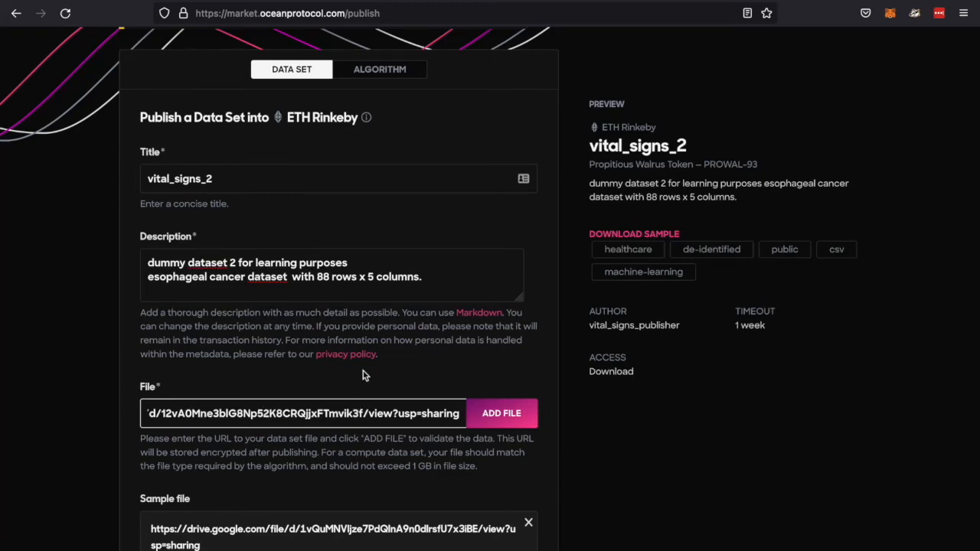
Step: Check esophageal_cancer.csv's sharing link in Google Drive against the File URL in Ocean Market's publishing form
click(413, 2)
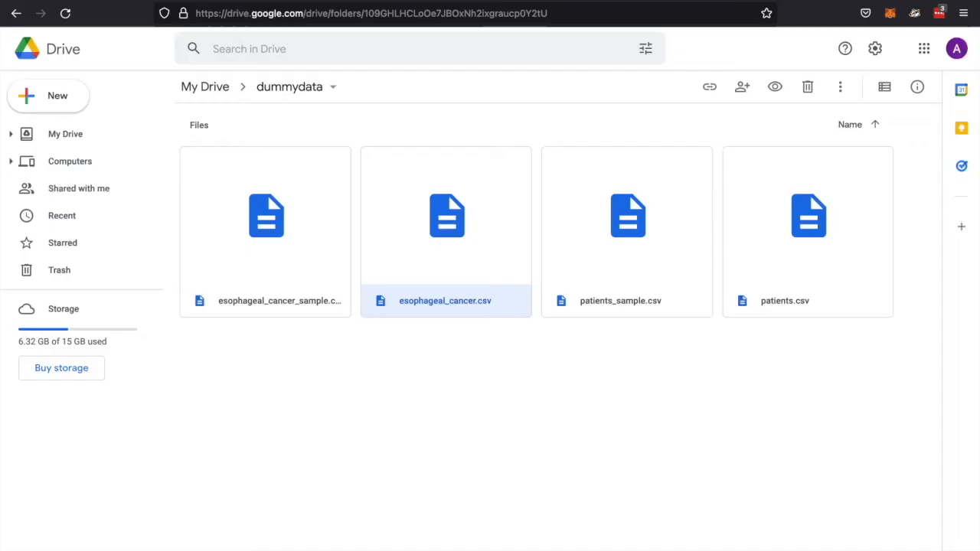
right_click(465, 250)
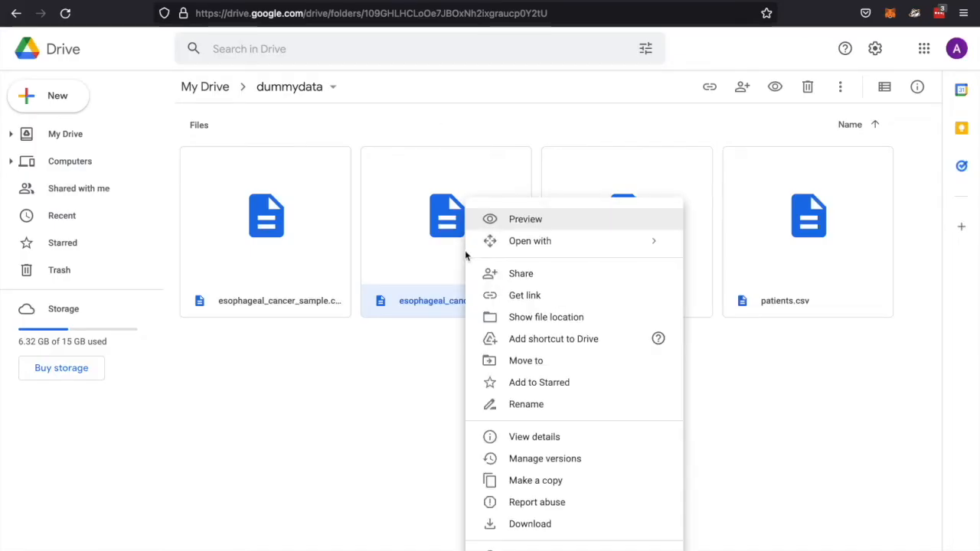
click(524, 296)
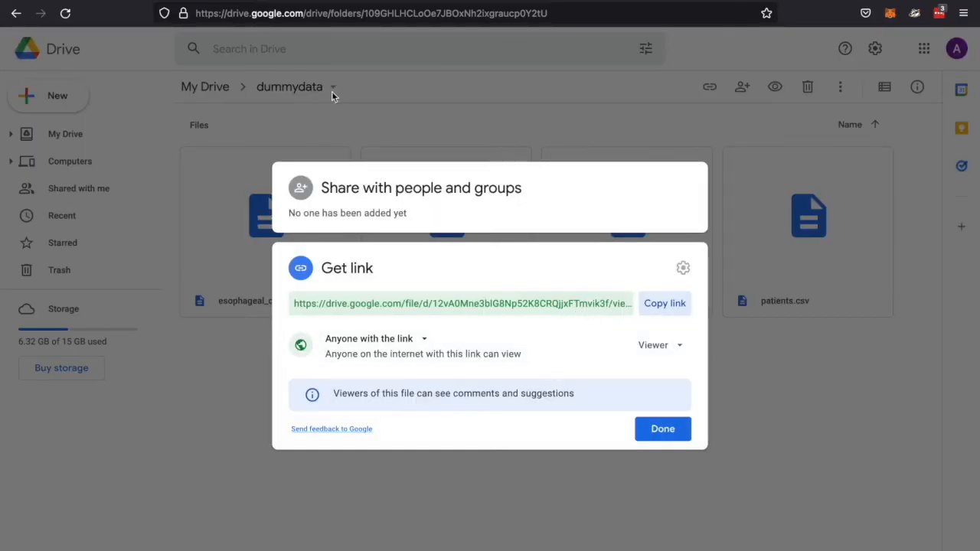
click(251, 2)
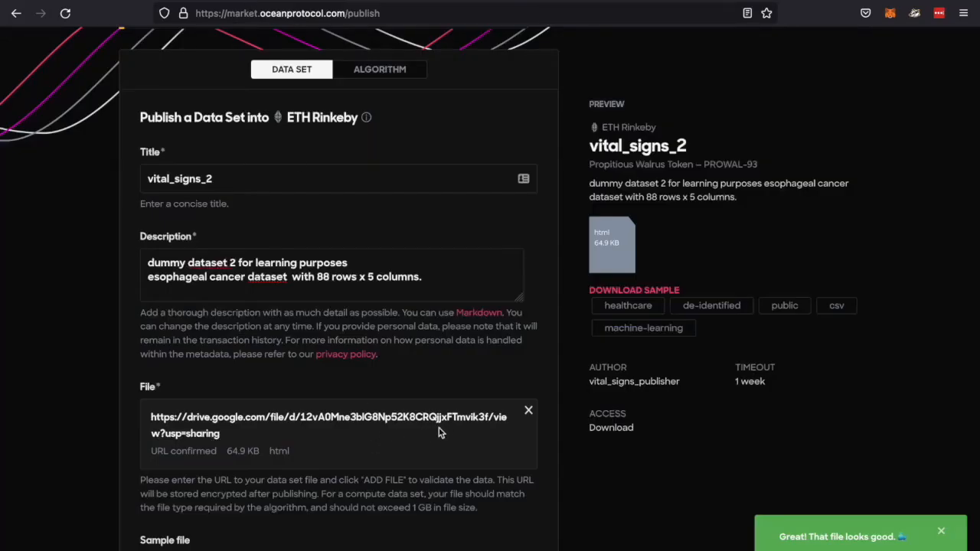
click(403, 2)
click(683, 433)
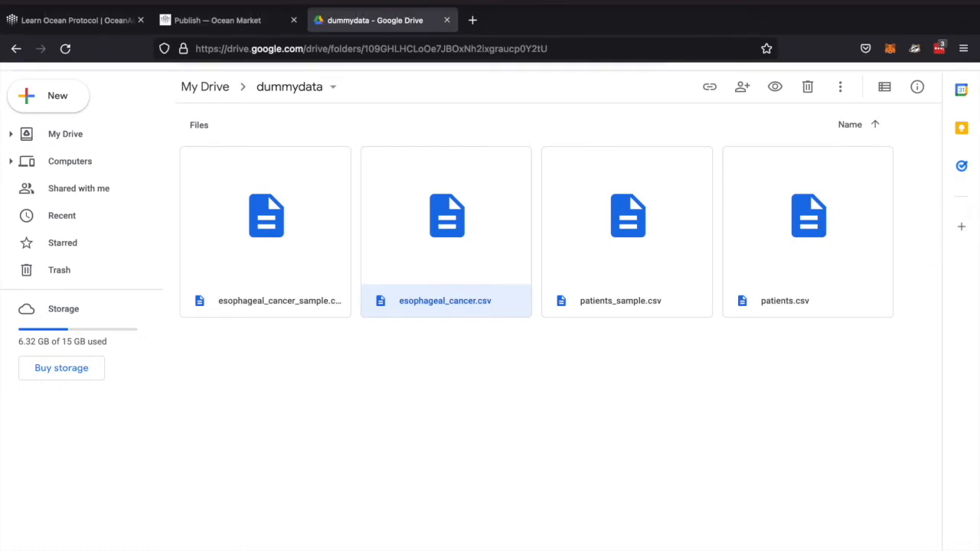
click(253, 24)
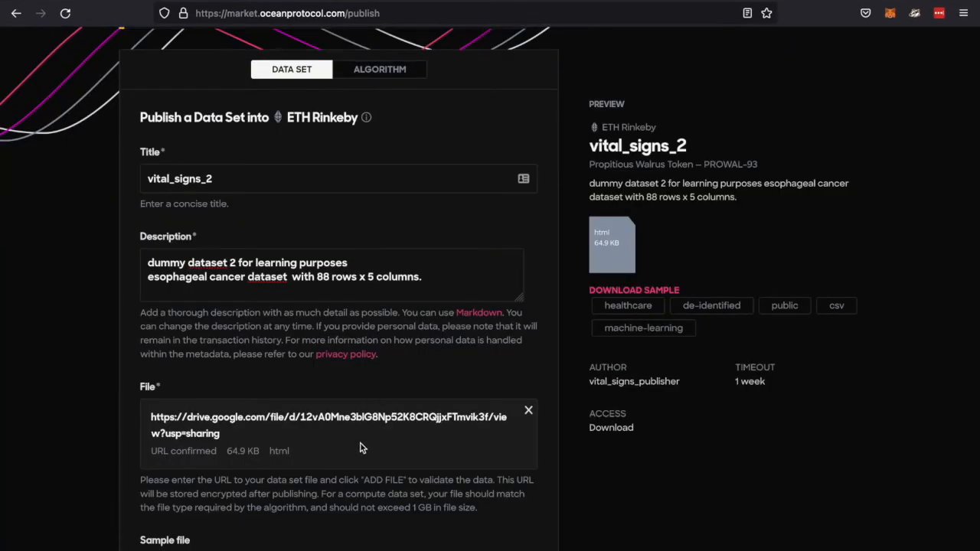
Step: Remove the existing URL from the Sample file section of the publishing form
scroll(362, 448, down, 2)
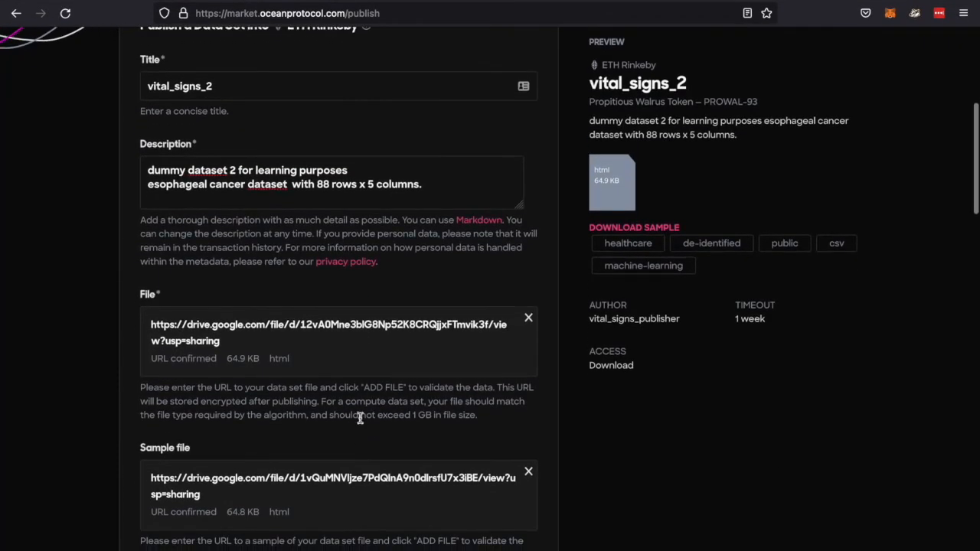
scroll(357, 429, down, 1)
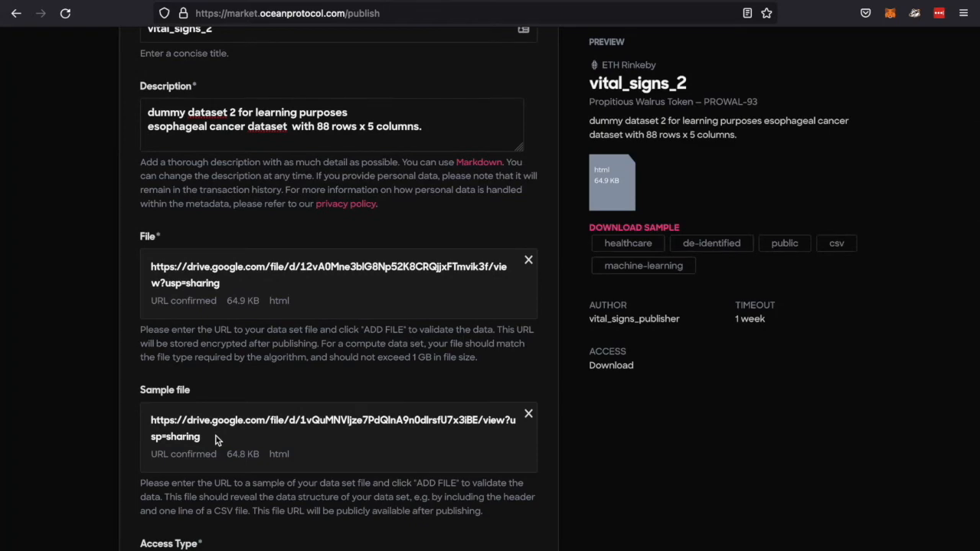
click(528, 415)
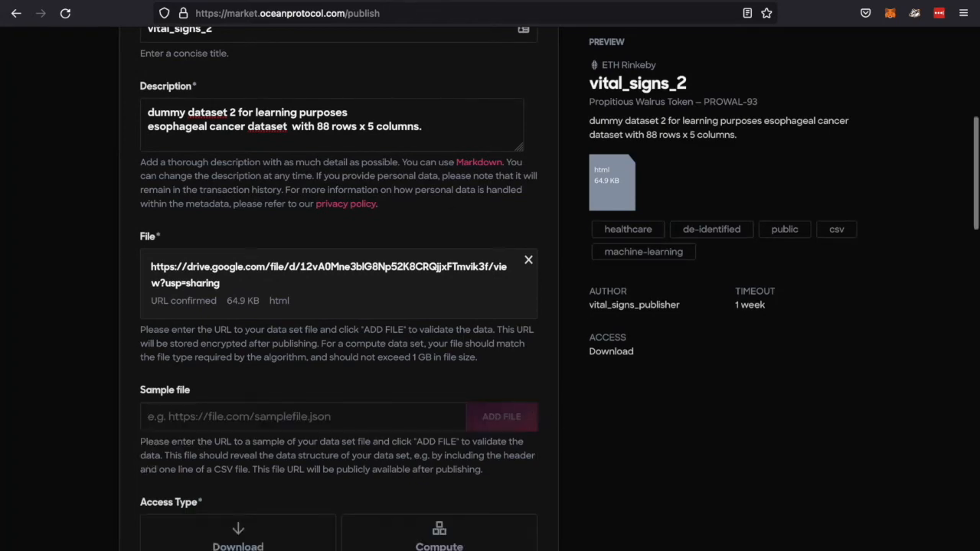
Step: Switch to Google Drive, set the esophageal_cancer_sample file's link sharing to Anyone with the link, and copy its link
key(ctrl+Tab)
click(300, 257)
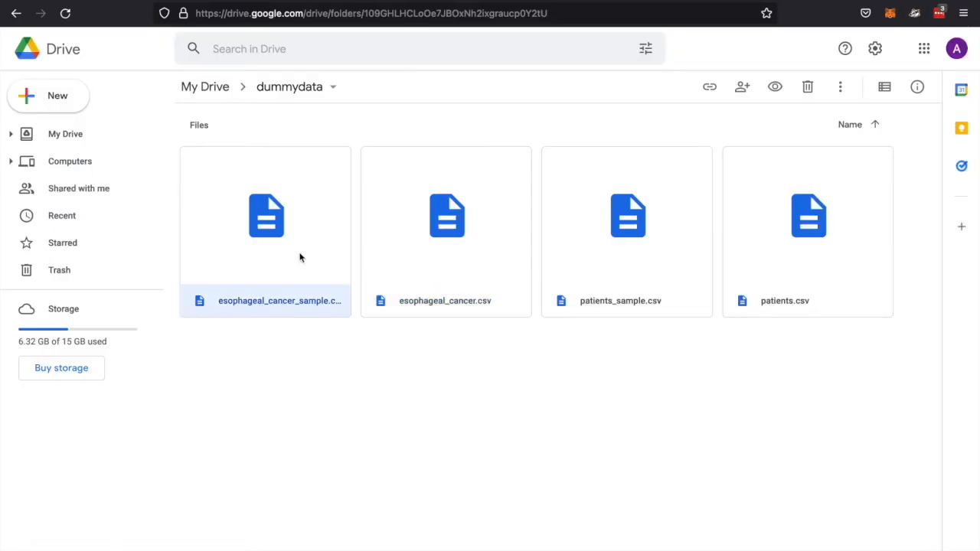
right_click(300, 257)
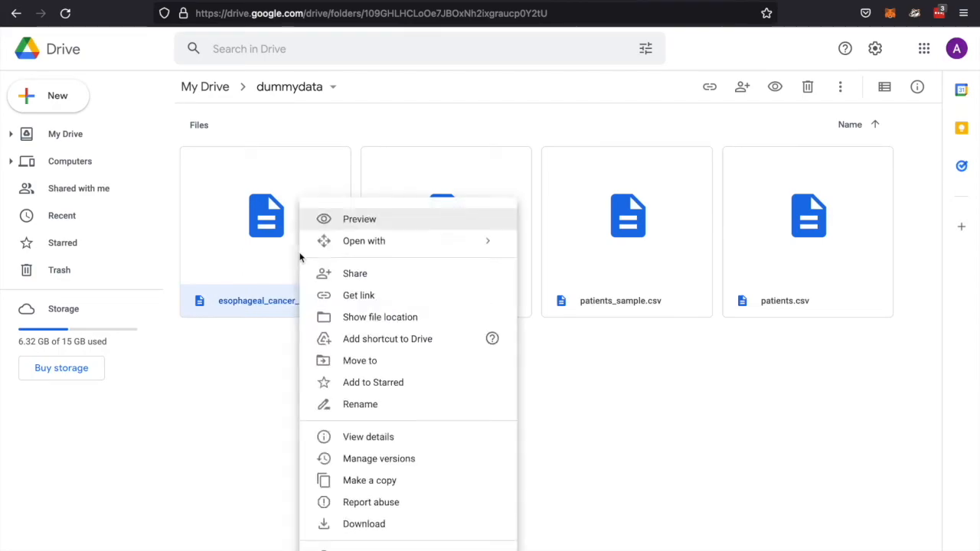
click(325, 299)
click(489, 335)
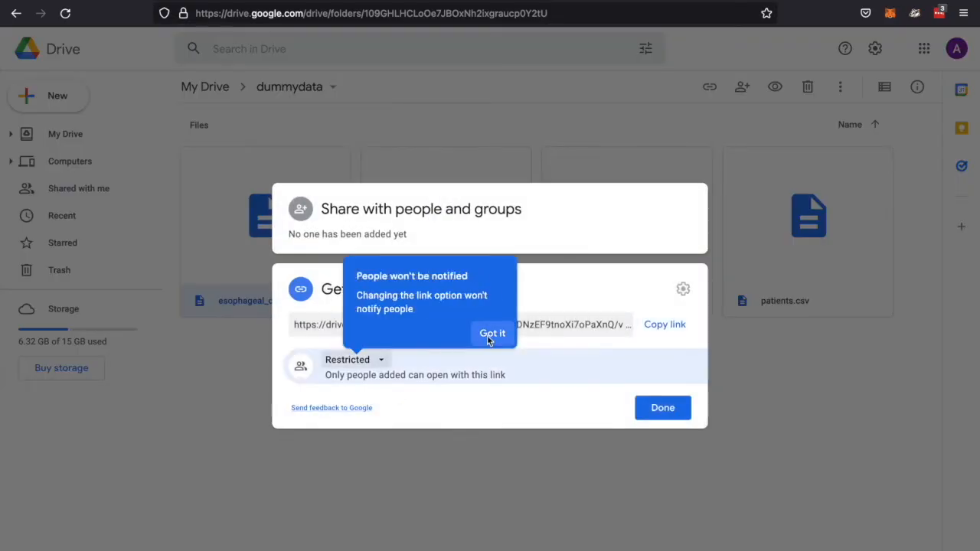
click(490, 334)
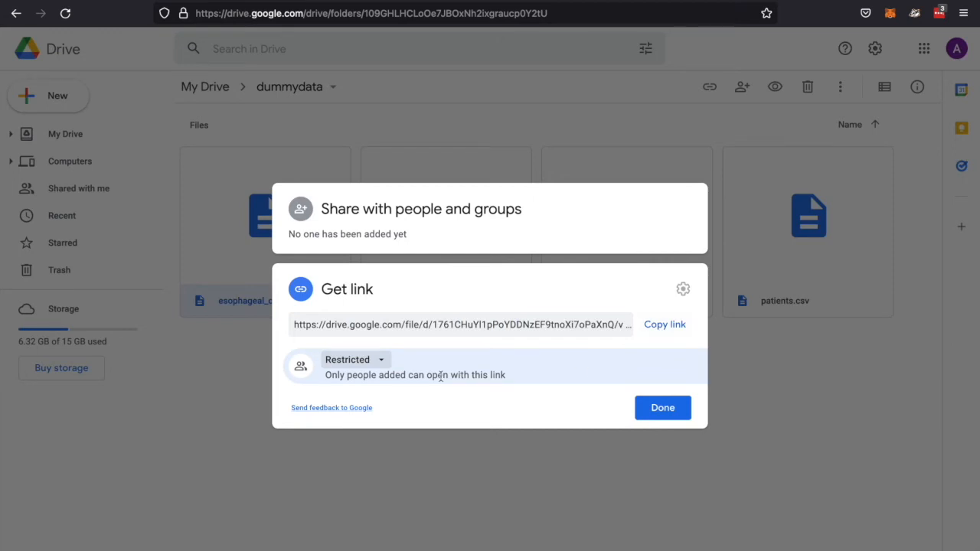
click(380, 360)
click(395, 424)
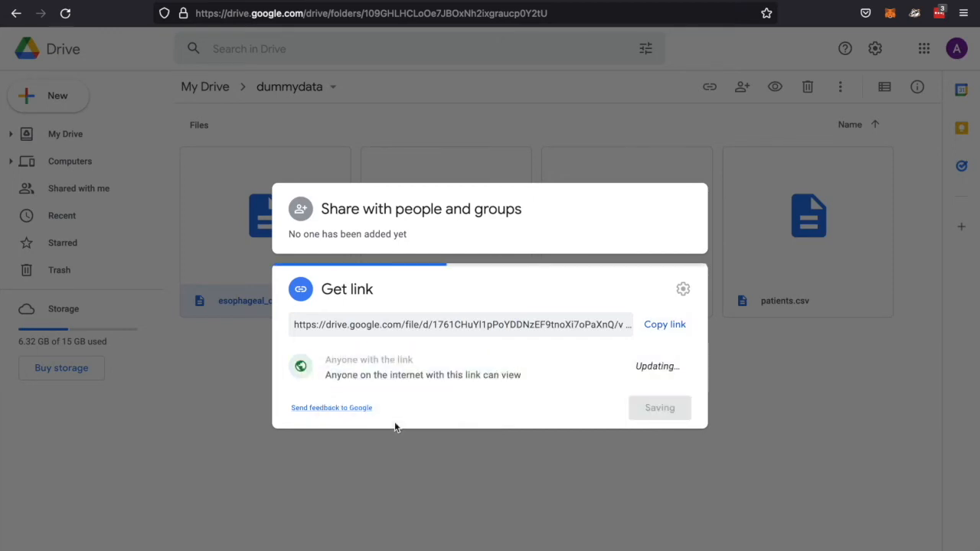
click(664, 305)
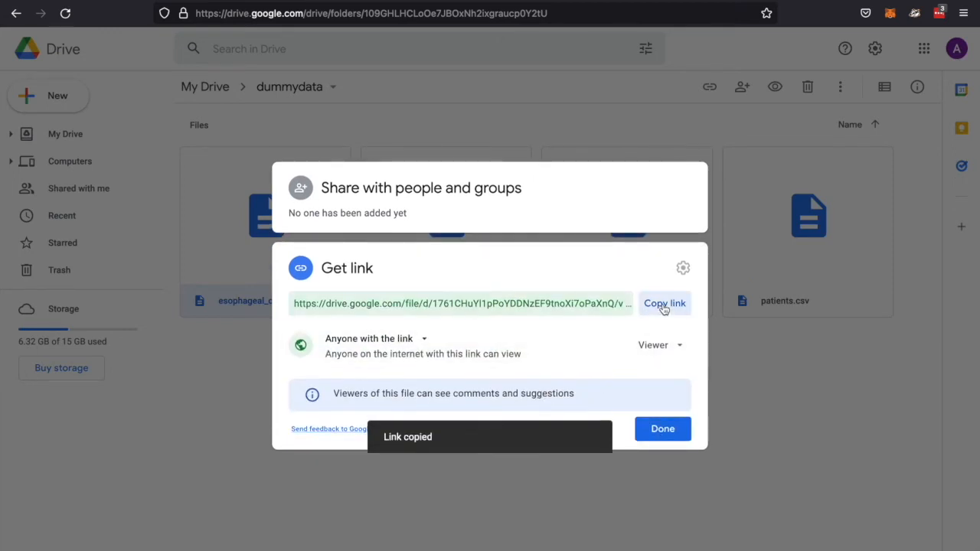
click(677, 434)
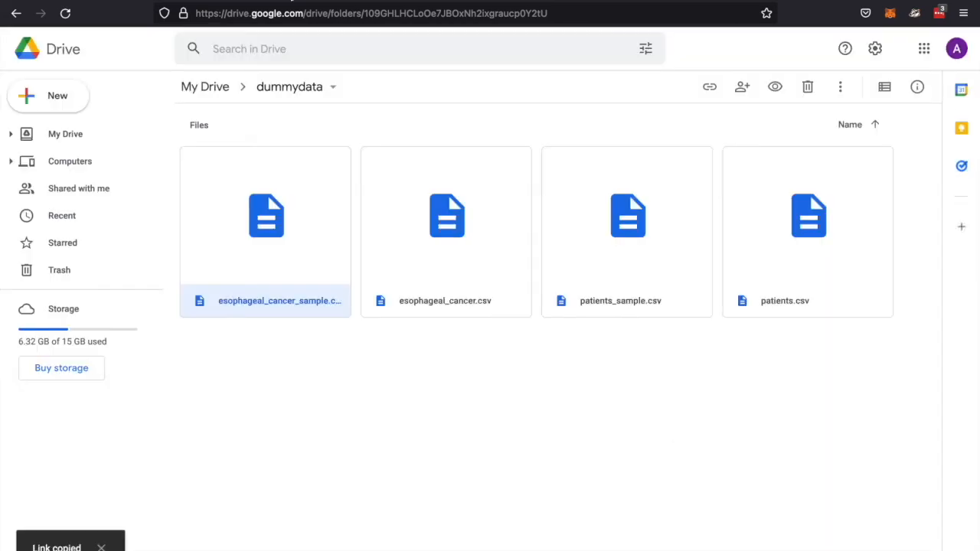
Step: Return to the Ocean Market publishing form and add the copied esophageal_cancer_sample link as the Sample file
key(alt+Tab)
click(314, 416)
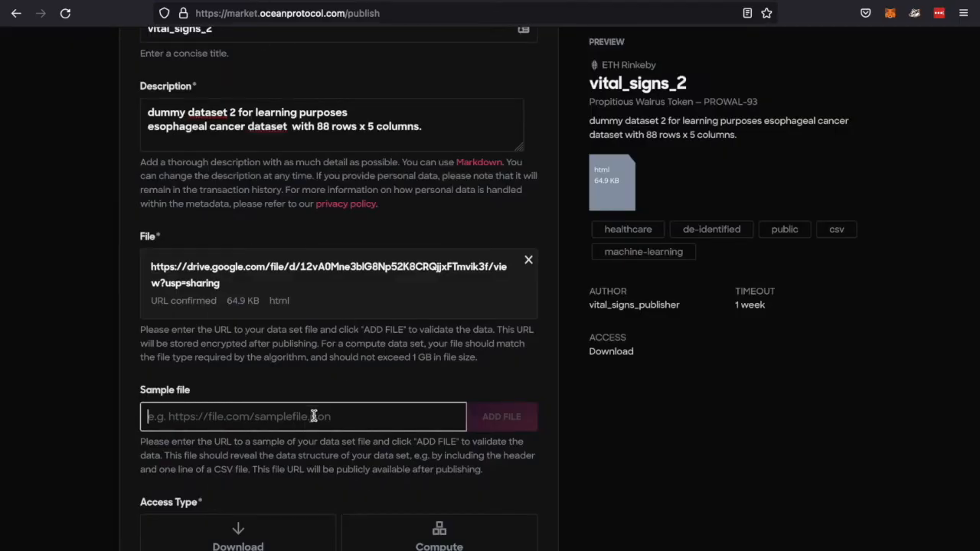
key(ctrl+v)
click(494, 424)
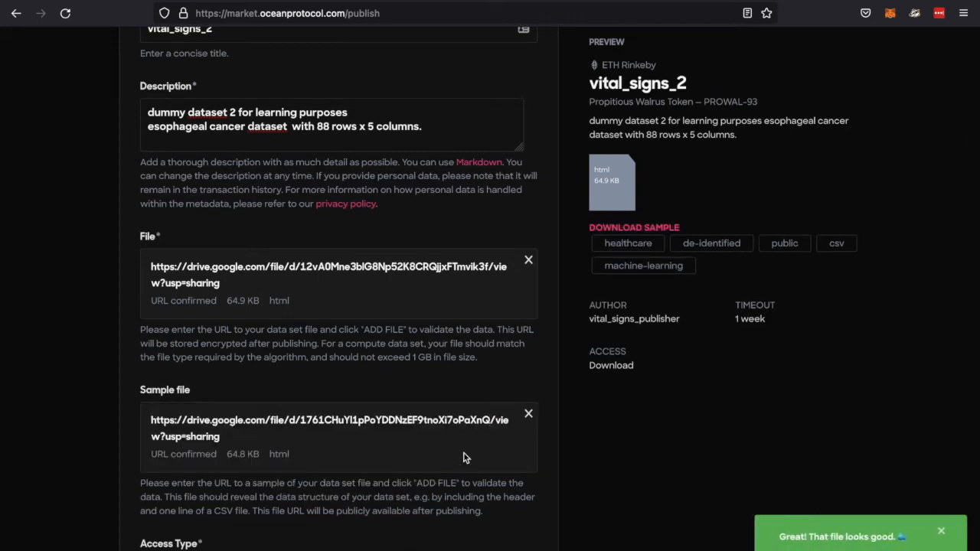
scroll(463, 457, down, 4)
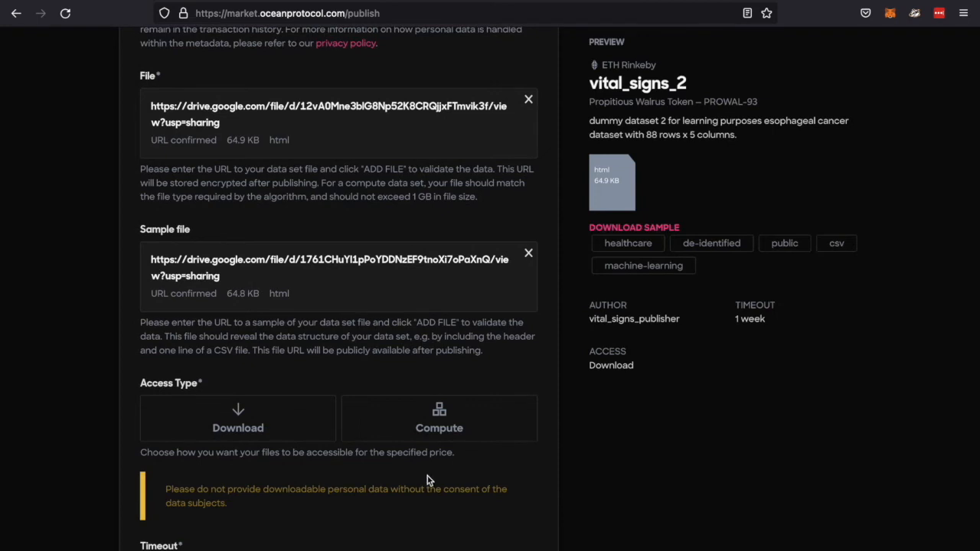
scroll(380, 314, up, 2)
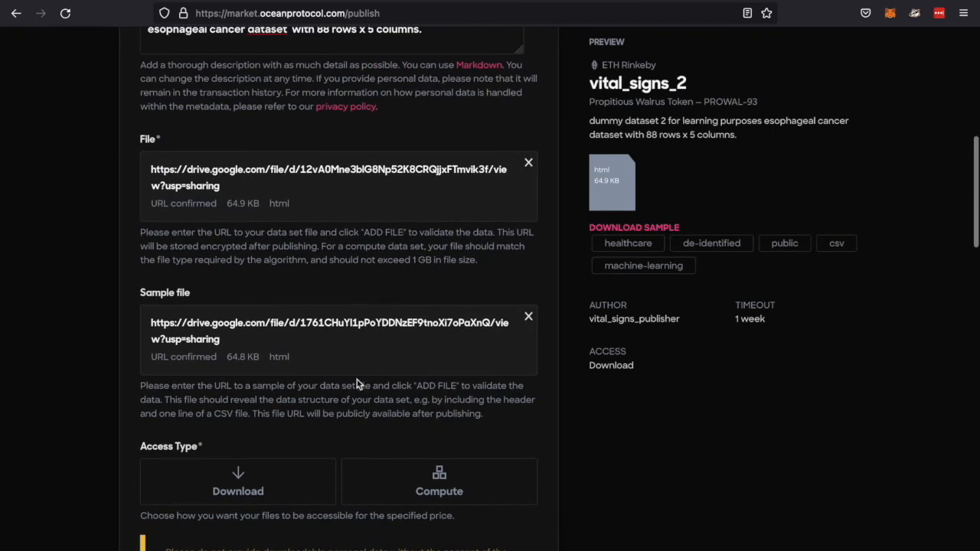
Step: Set the data set's access type to Download and its timeout to 1 week
scroll(322, 448, down, 3)
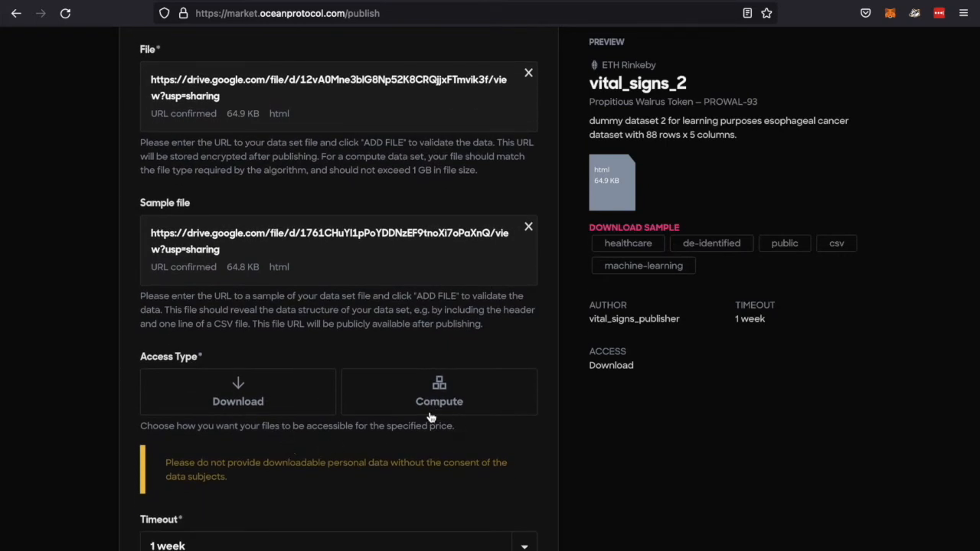
click(281, 400)
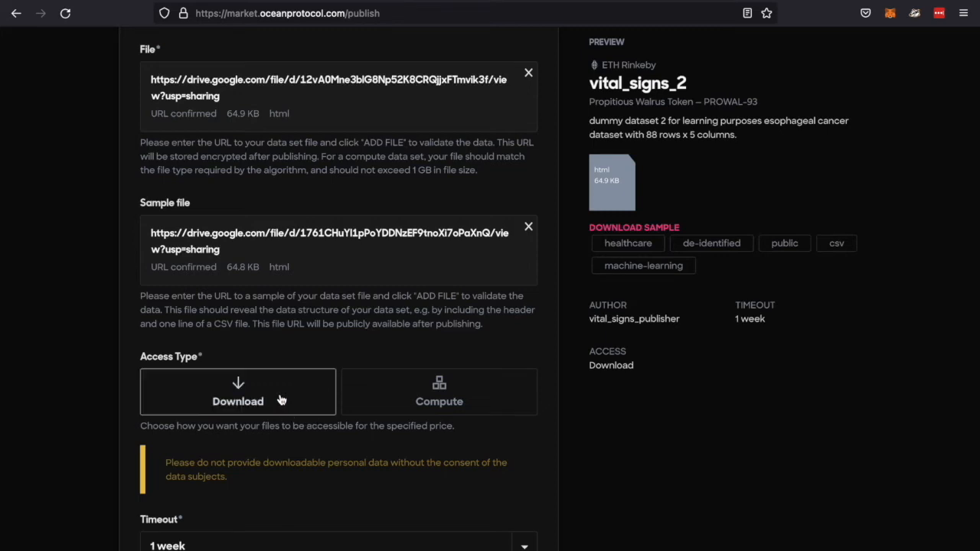
scroll(331, 467, down, 3)
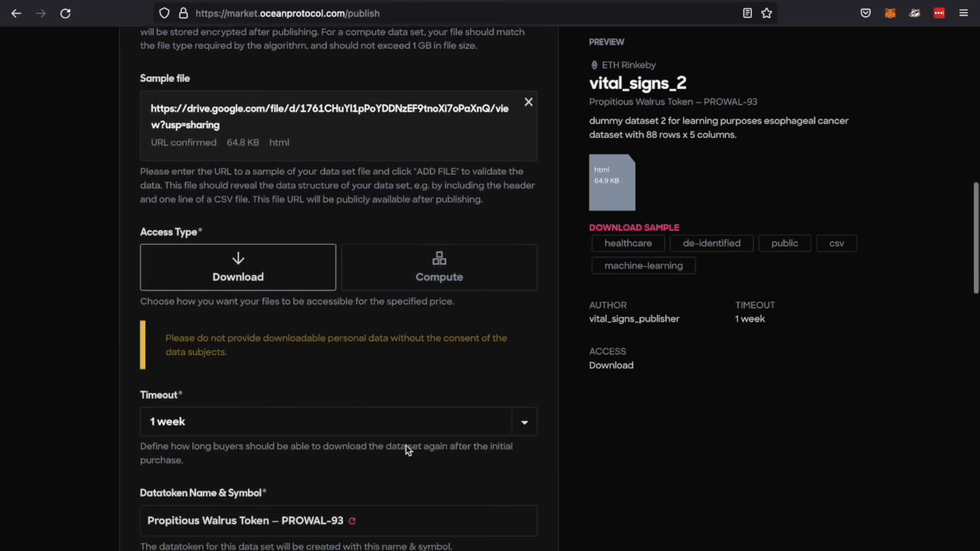
click(522, 425)
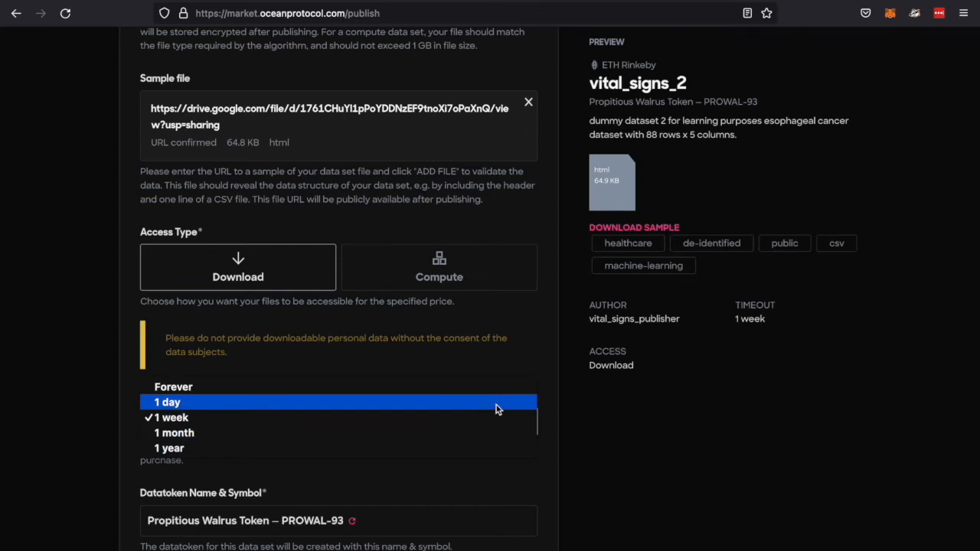
click(497, 416)
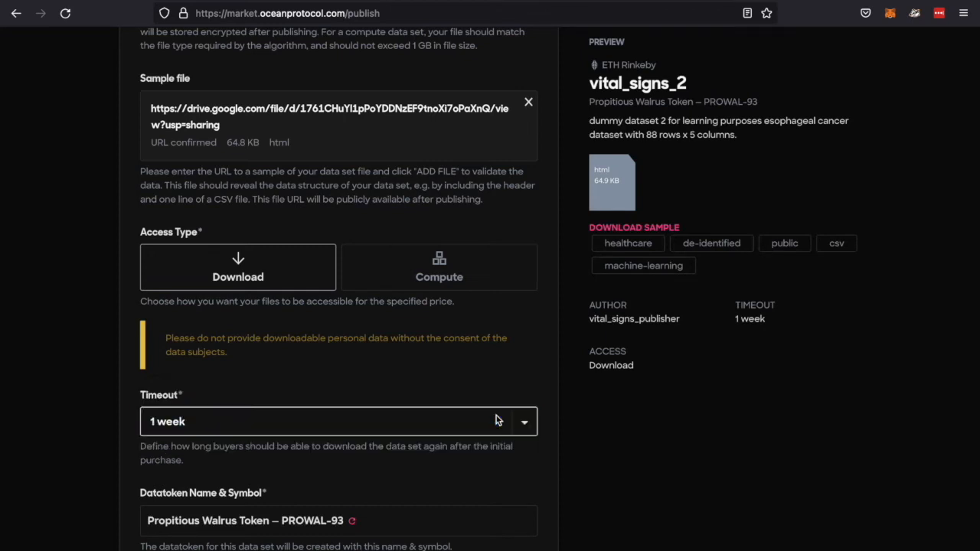
Step: Shorten the data set's author name to vital_signs
scroll(490, 490, down, 2)
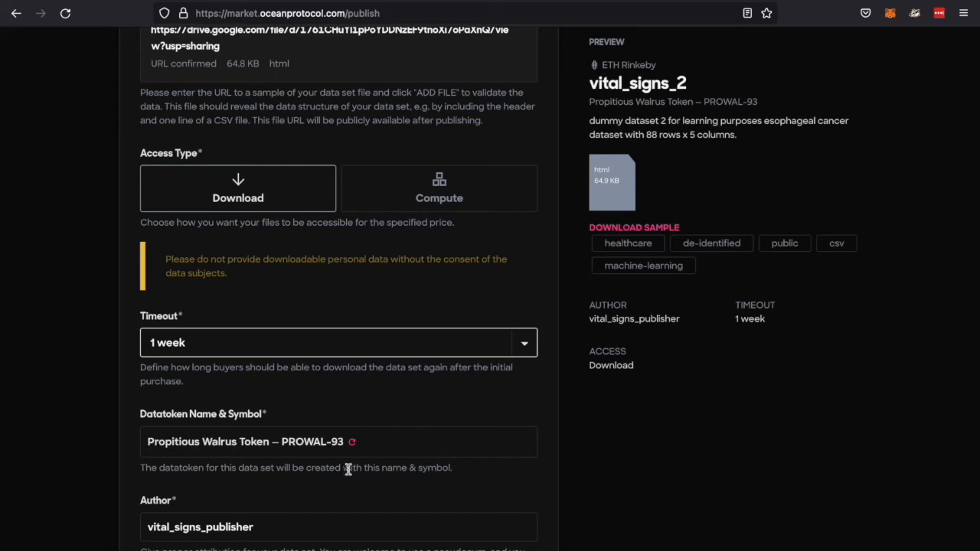
scroll(350, 480, down, 1)
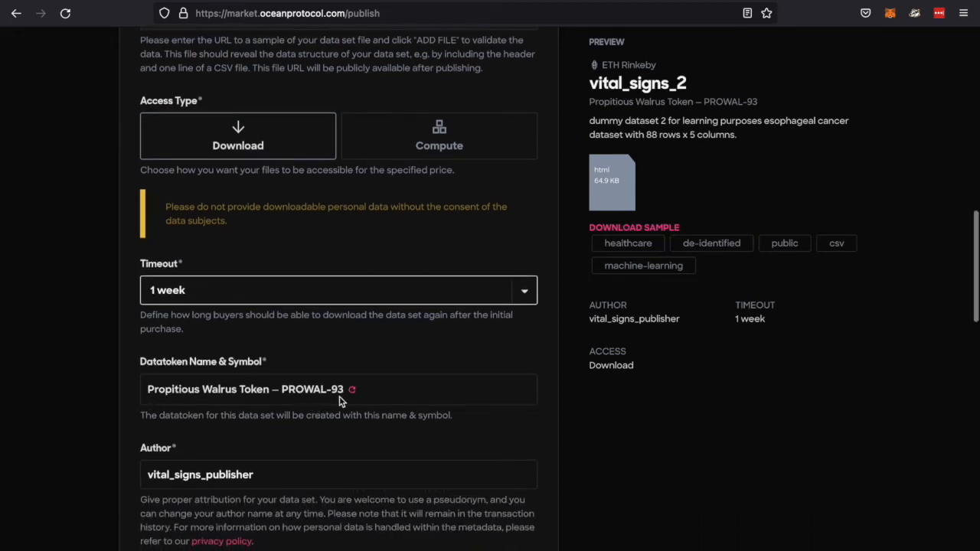
scroll(387, 448, down, 1)
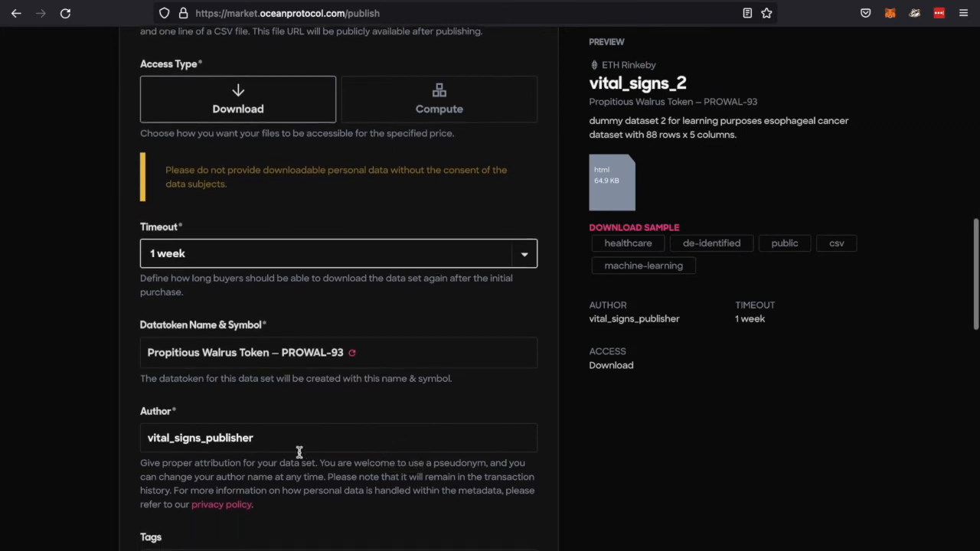
click(297, 442)
key(BackSpace)
key(BackSpace)
key(BackSpace)
key(BackSpace)
key(BackSpace)
key(BackSpace)
key(BackSpace)
key(BackSpace)
key(BackSpace)
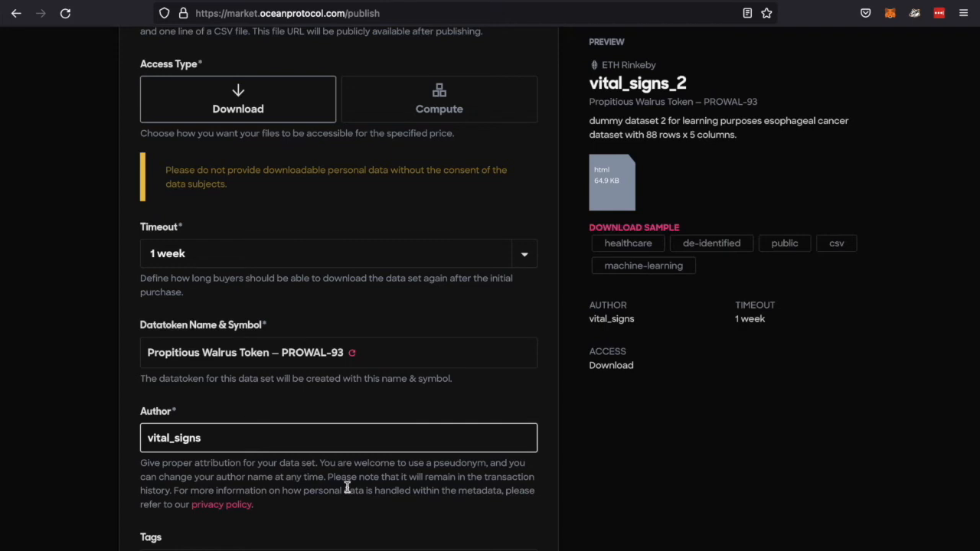
Step: Agree to the Terms and Conditions below the tags and submit the data set for publishing
scroll(345, 486, down, 3)
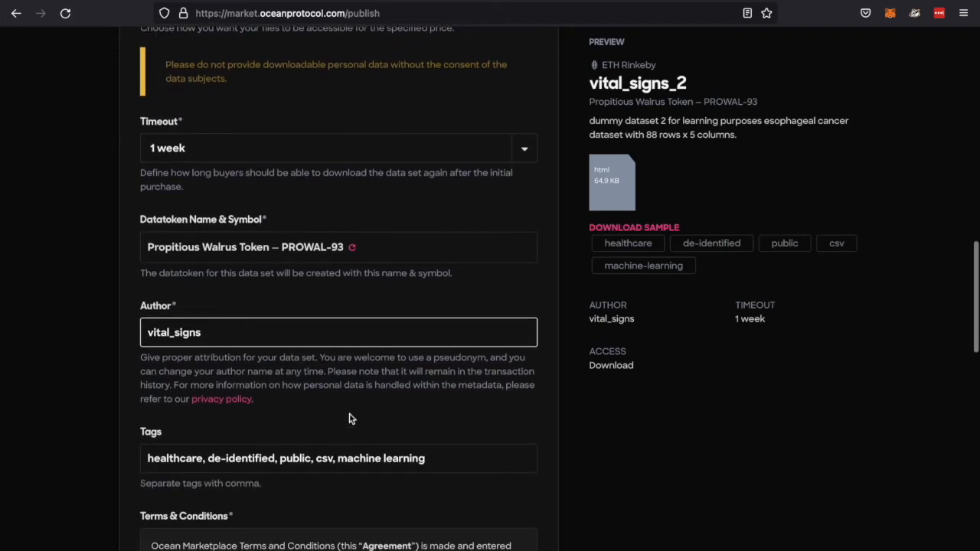
scroll(349, 418, down, 1)
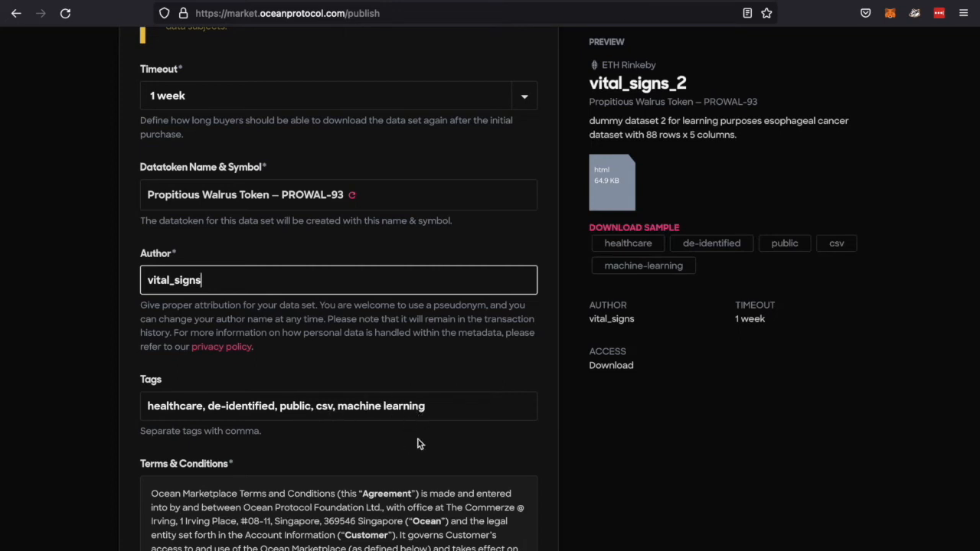
scroll(418, 441, down, 3)
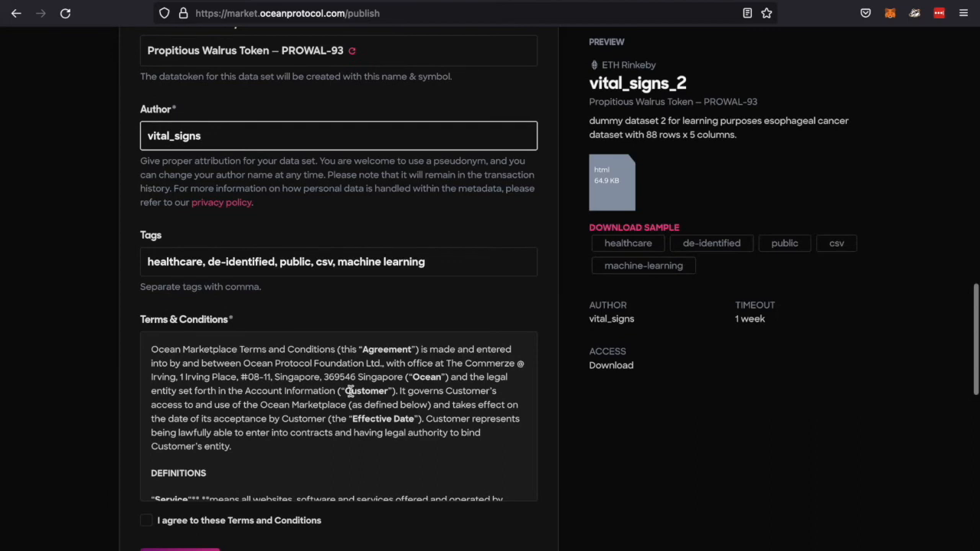
scroll(371, 431, down, 2)
scroll(371, 433, up, 2)
scroll(372, 432, down, 3)
scroll(372, 432, down, 10)
scroll(372, 432, down, 10)
scroll(372, 433, down, 10)
scroll(371, 429, down, 3)
click(146, 520)
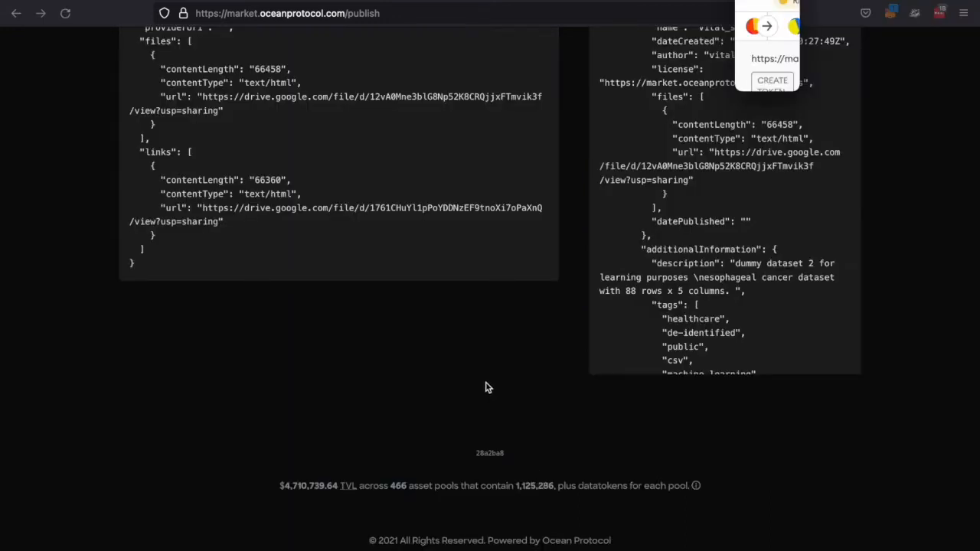
Step: Enlarge the MetaMask window and confirm the Create Token and Contract Interaction transactions for publishing vital_signs_2
drag(798, 88, 963, 433)
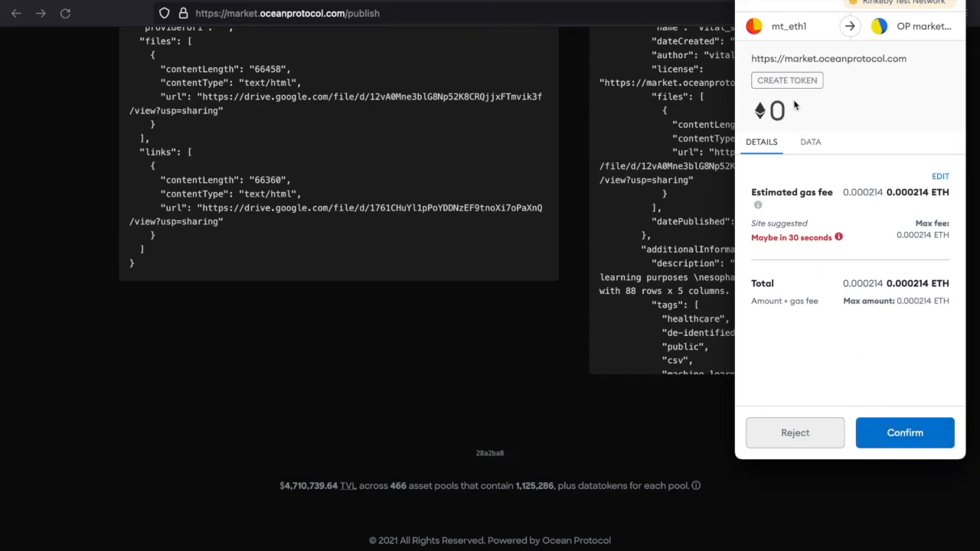
click(905, 434)
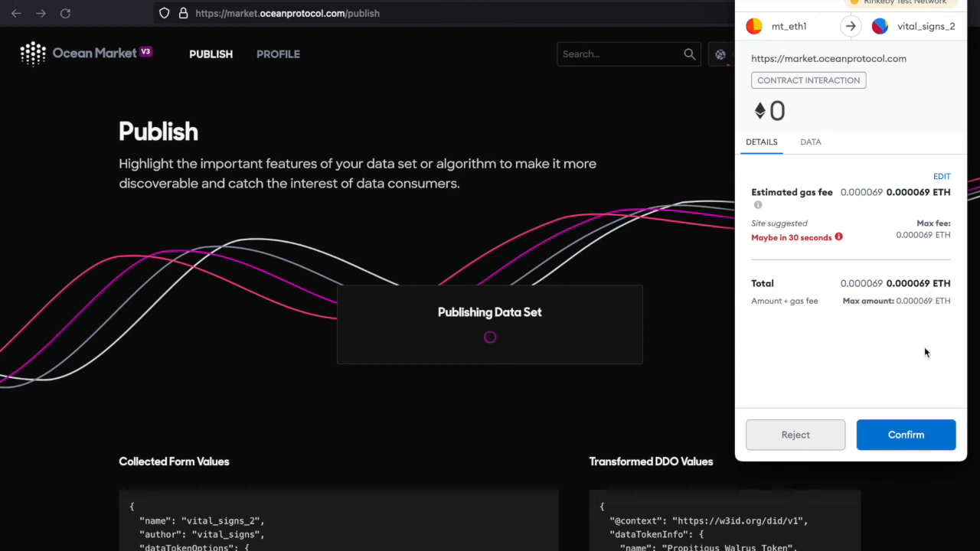
click(917, 436)
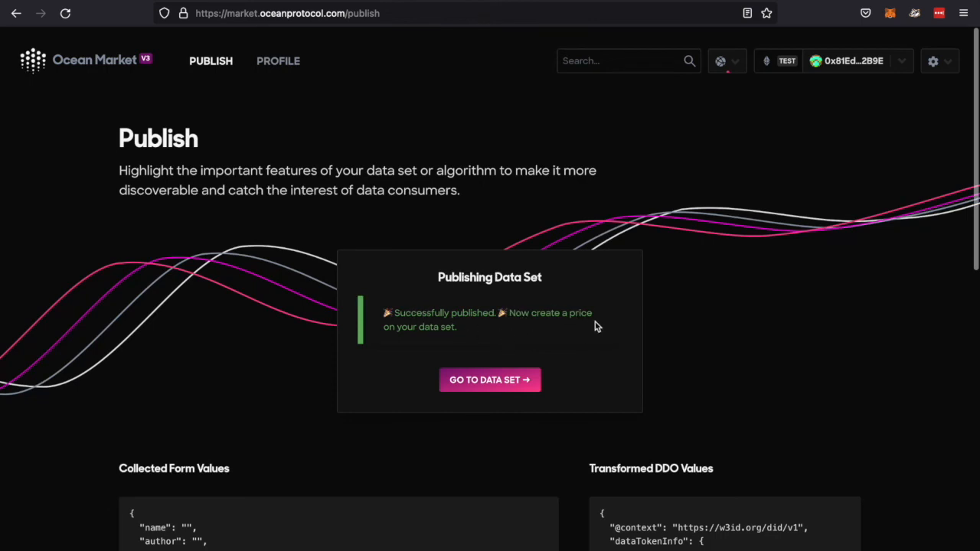
Step: Go to the published data set, create a fixed price of 1 OCEAN for it, and confirm the Create transaction
click(490, 381)
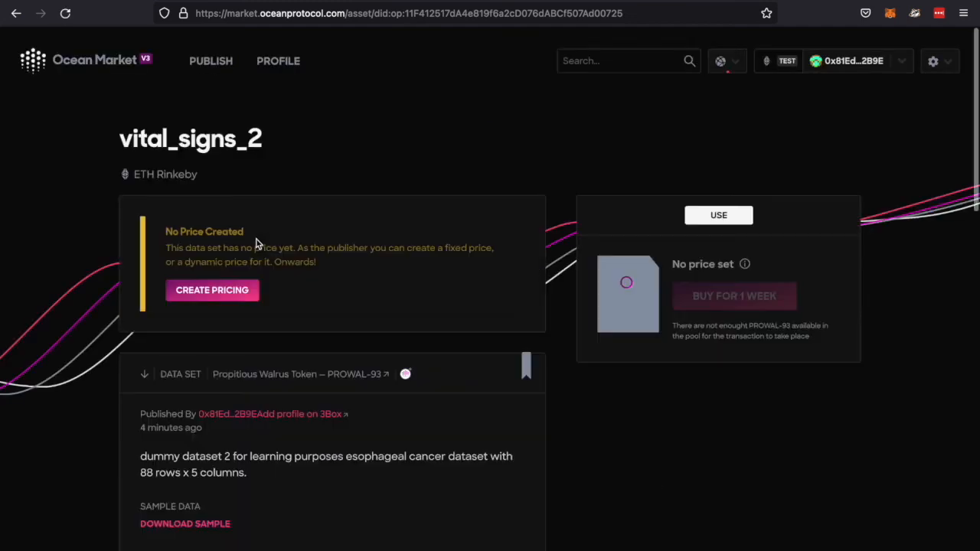
click(235, 295)
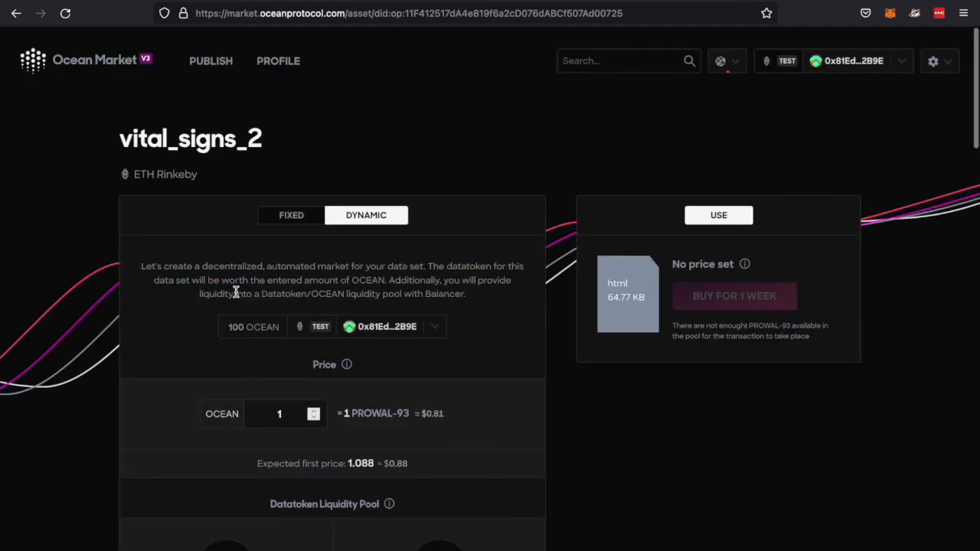
click(292, 219)
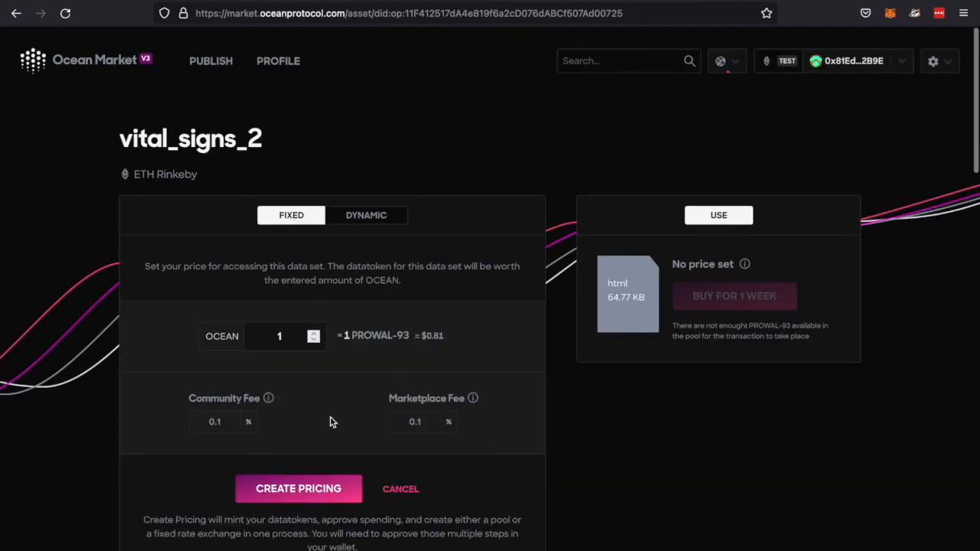
scroll(331, 422, down, 2)
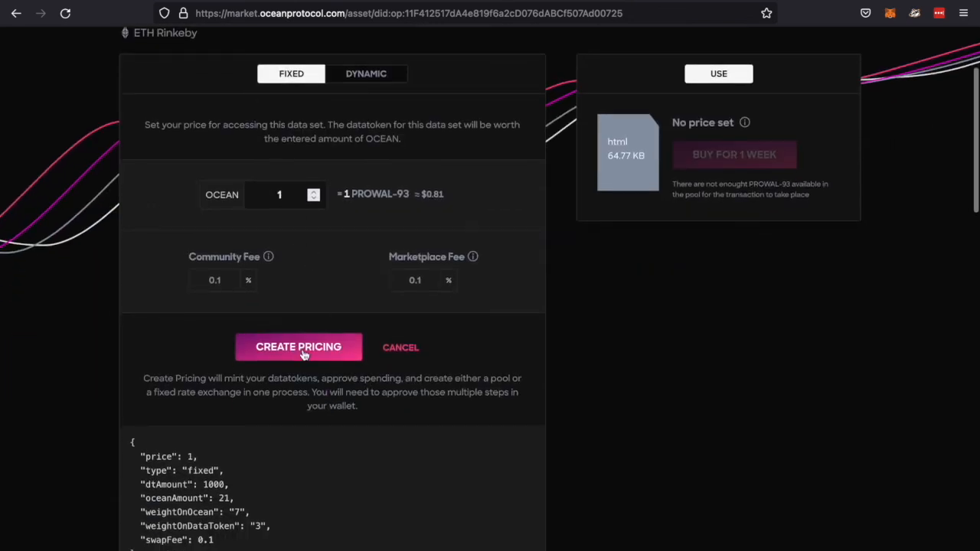
click(335, 347)
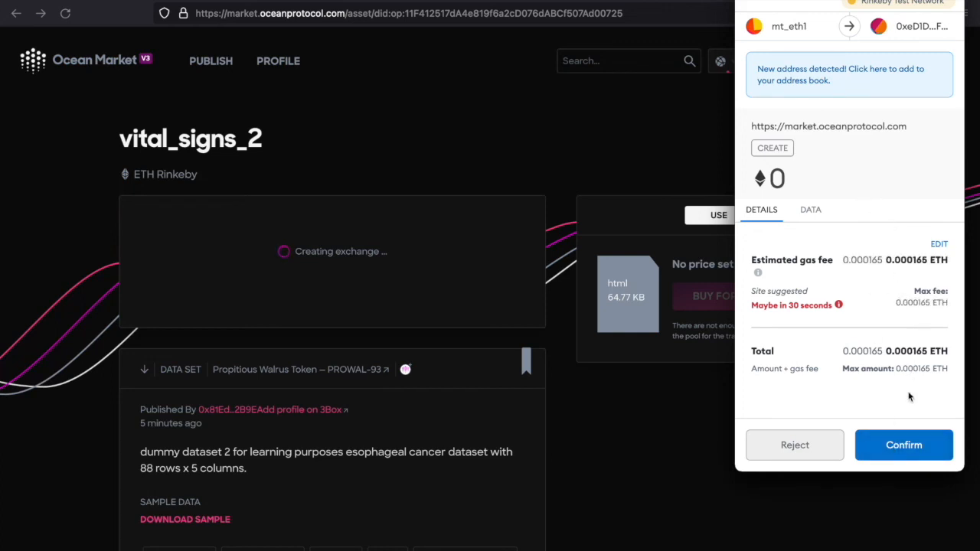
click(906, 436)
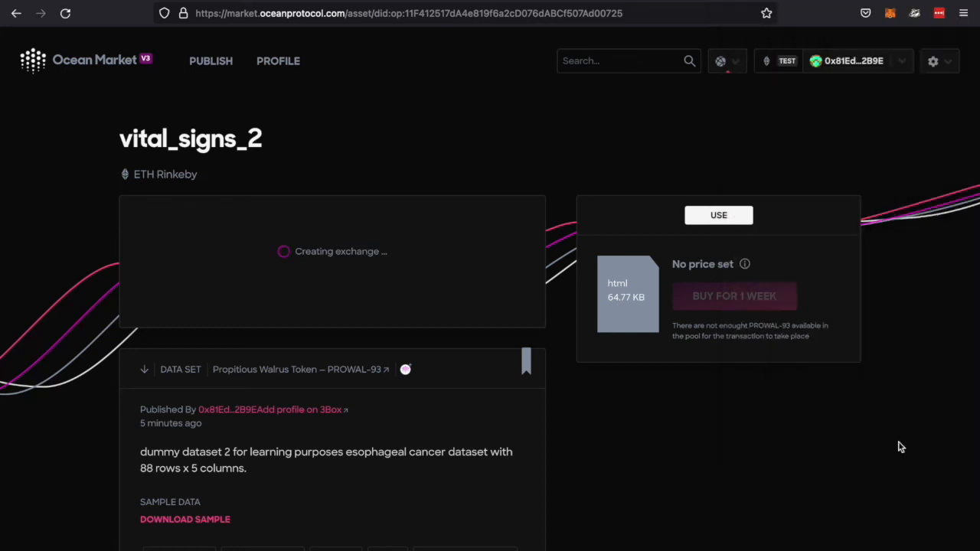
Step: Open the queued token spend limit request in MetaMask and approve Ocean Market's spending of PROWAL-93
click(890, 13)
scroll(781, 224, down, 3)
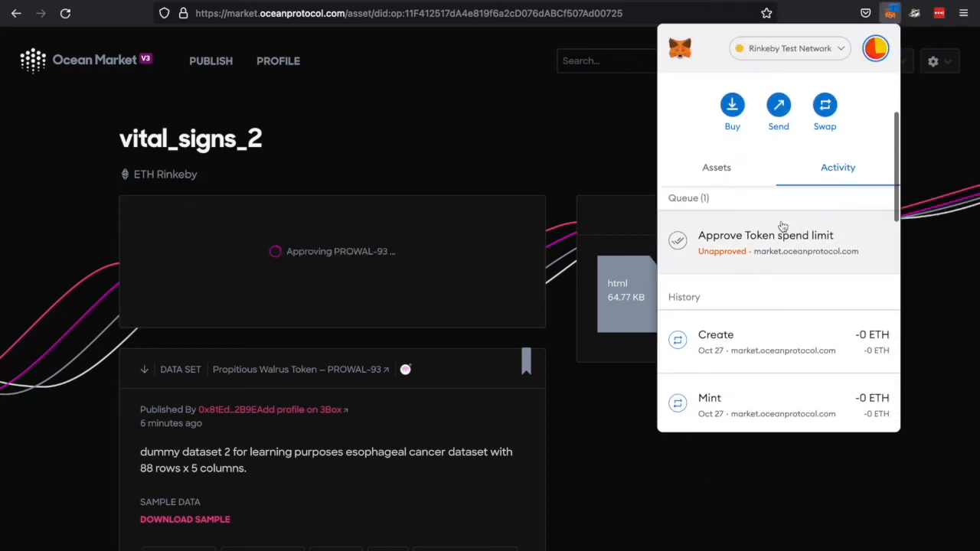
click(729, 253)
scroll(787, 268, down, 1)
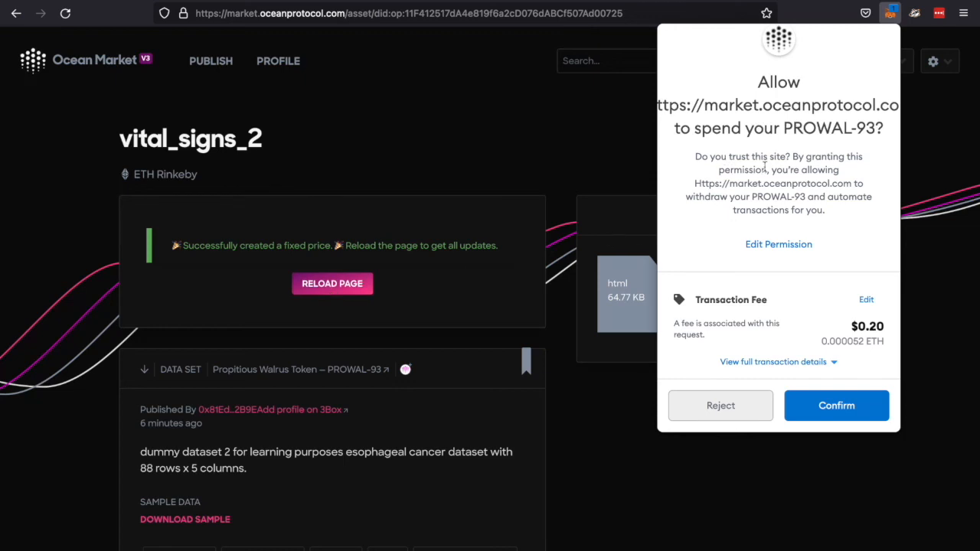
scroll(762, 173, up, 2)
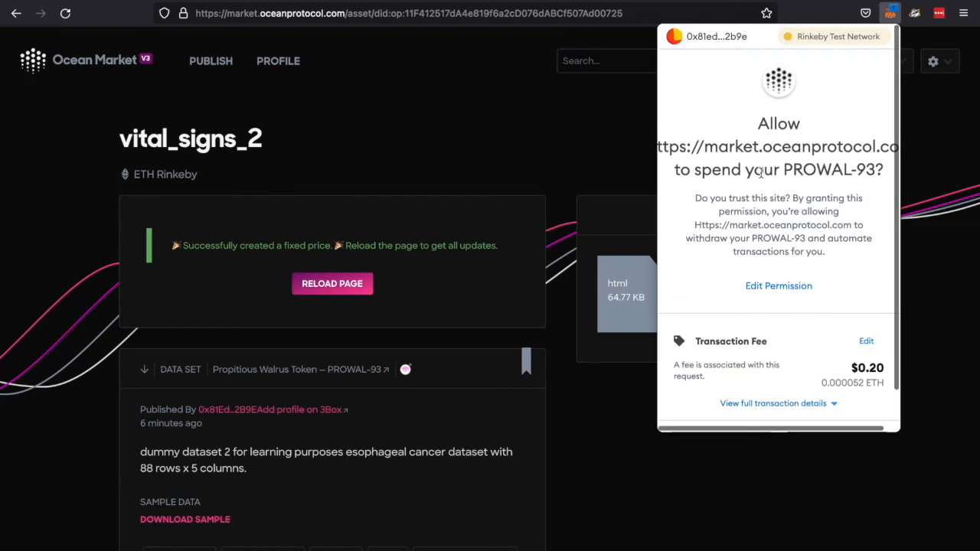
scroll(761, 171, down, 2)
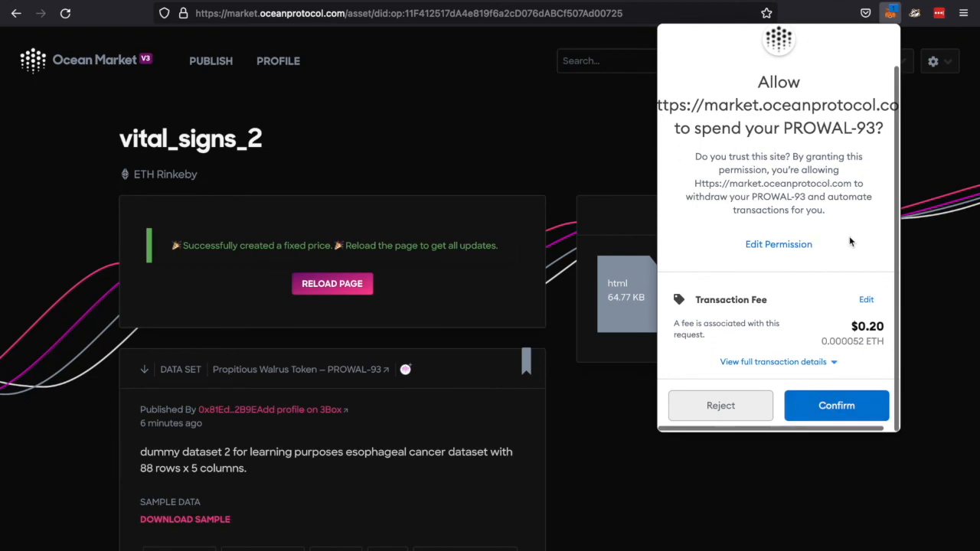
click(844, 413)
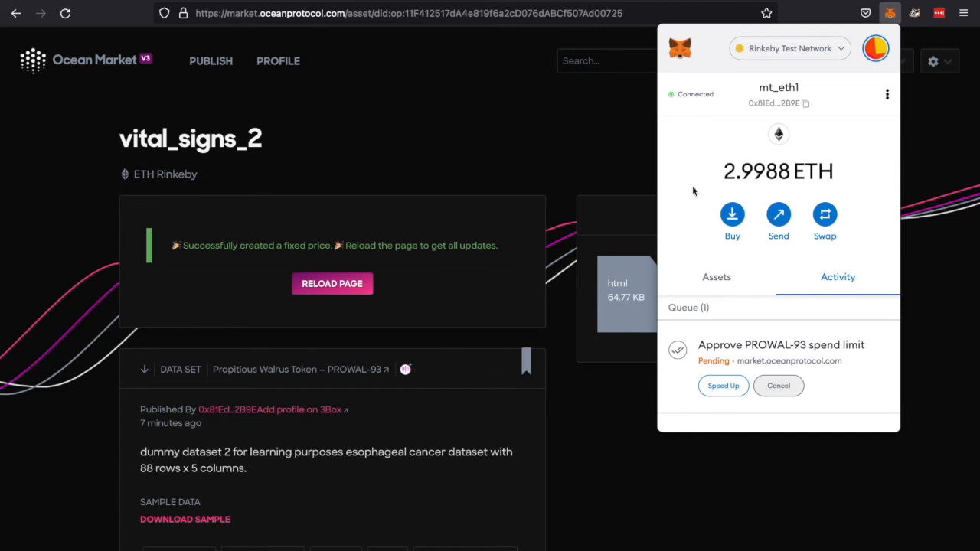
Step: Review MetaMask's transaction activity, then reload the vital_signs_2 page to check its updated details
scroll(693, 192, down, 5)
scroll(695, 193, down, 2)
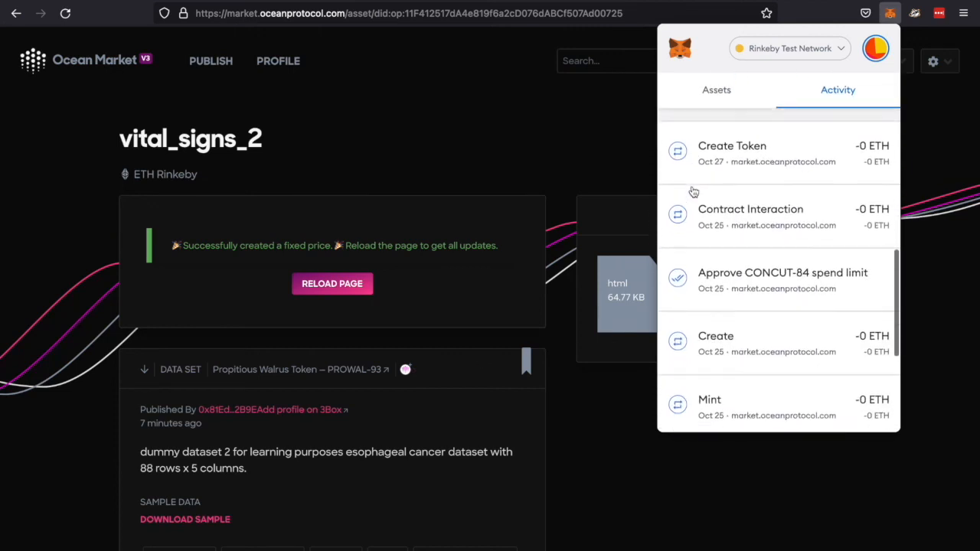
scroll(694, 193, up, 10)
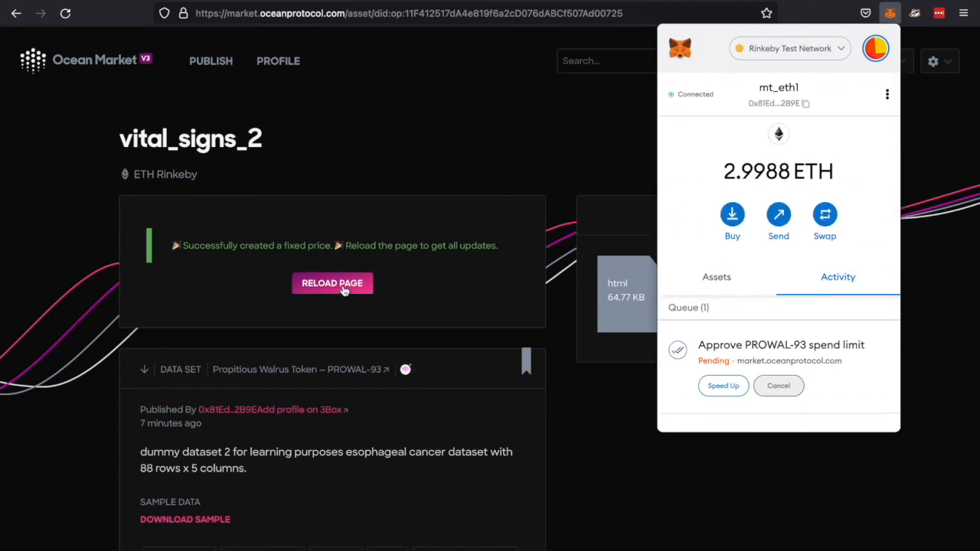
click(343, 286)
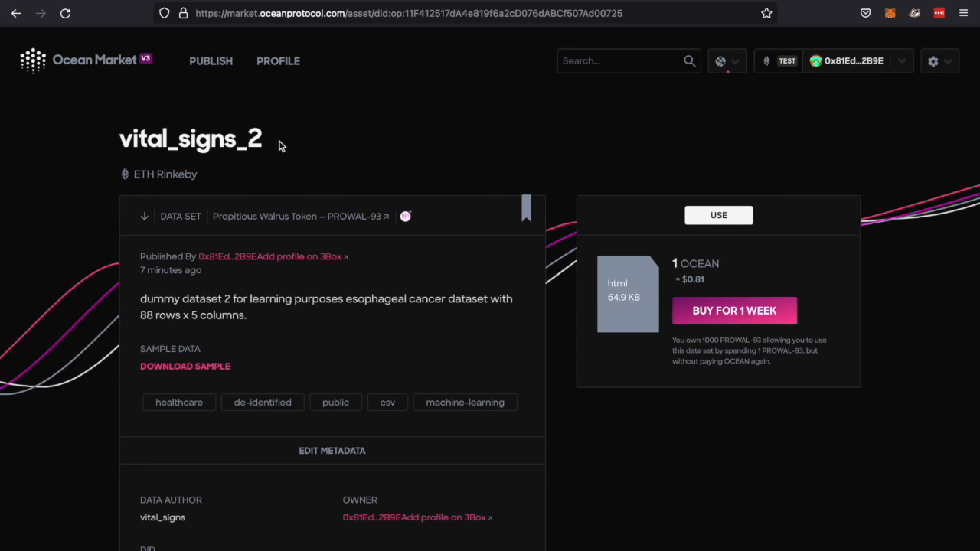
scroll(103, 34, down, 1)
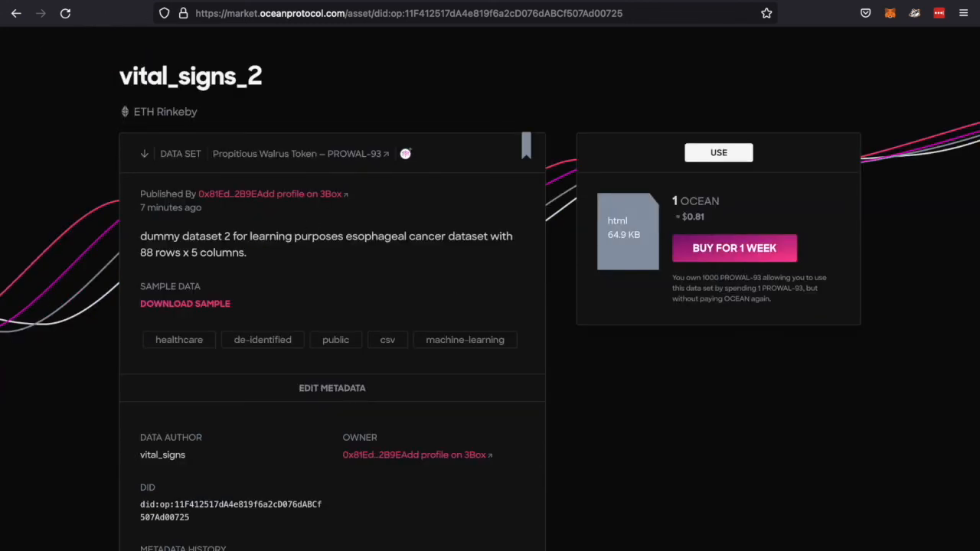
scroll(174, 107, up, 1)
Step: Open vital_signs_2 from the Recently Published data sets on the Ocean Market home page and bookmark it
click(108, 69)
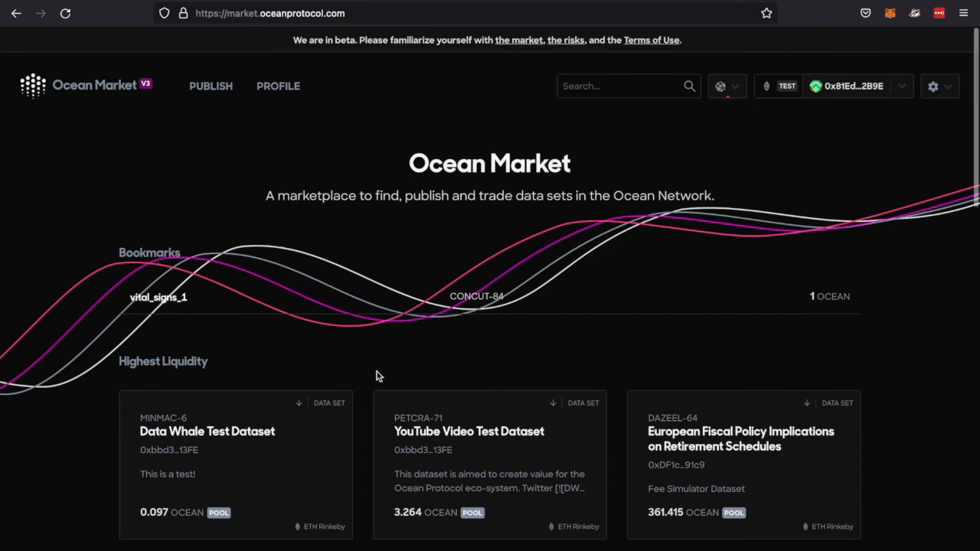
scroll(383, 353, down, 1)
scroll(269, 356, down, 10)
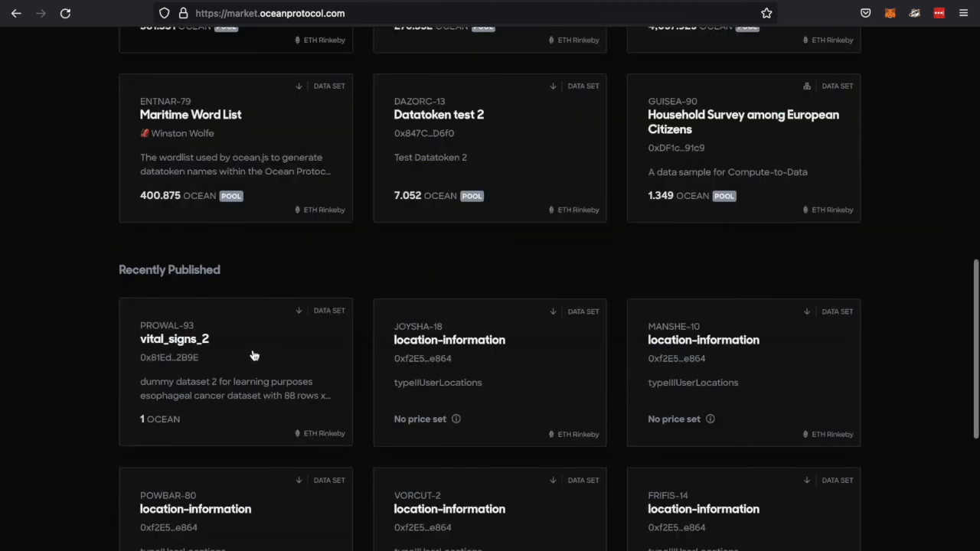
click(252, 350)
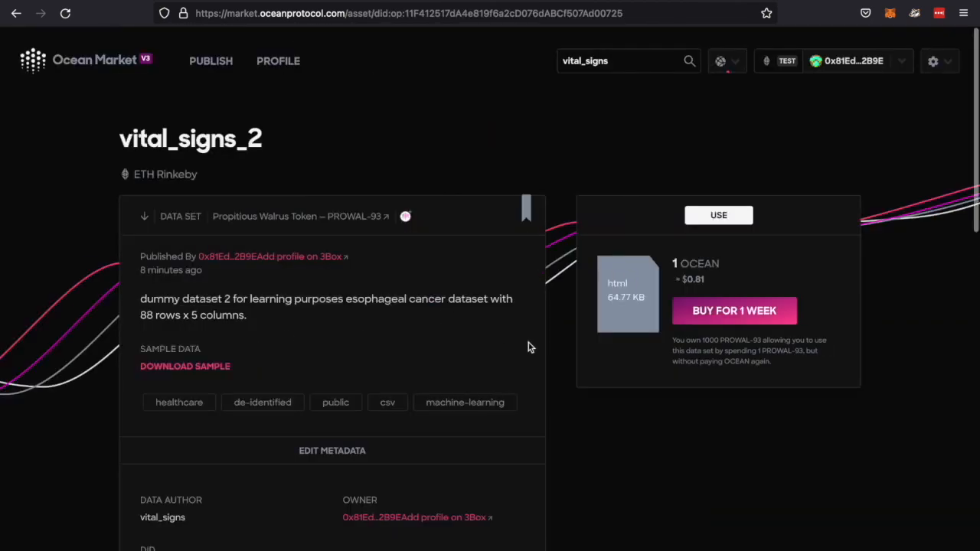
click(527, 211)
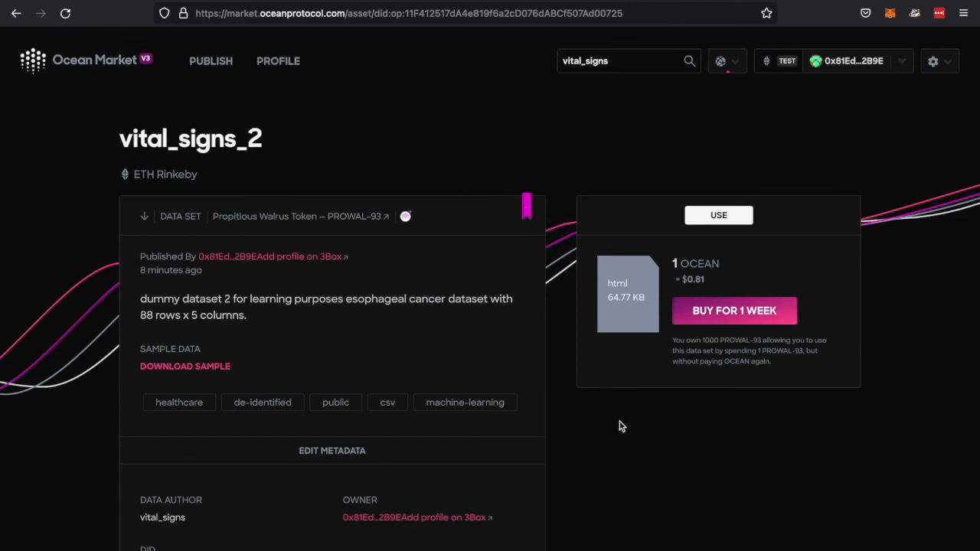